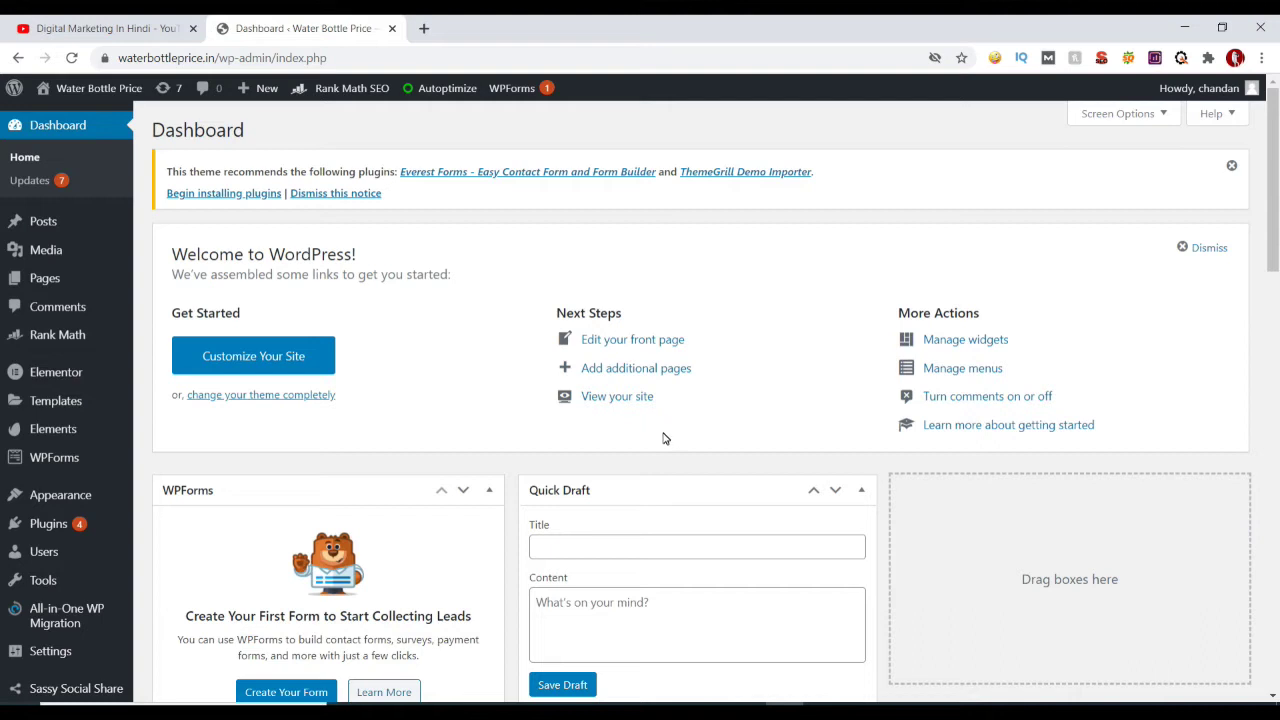
scroll(664, 438, down, 1)
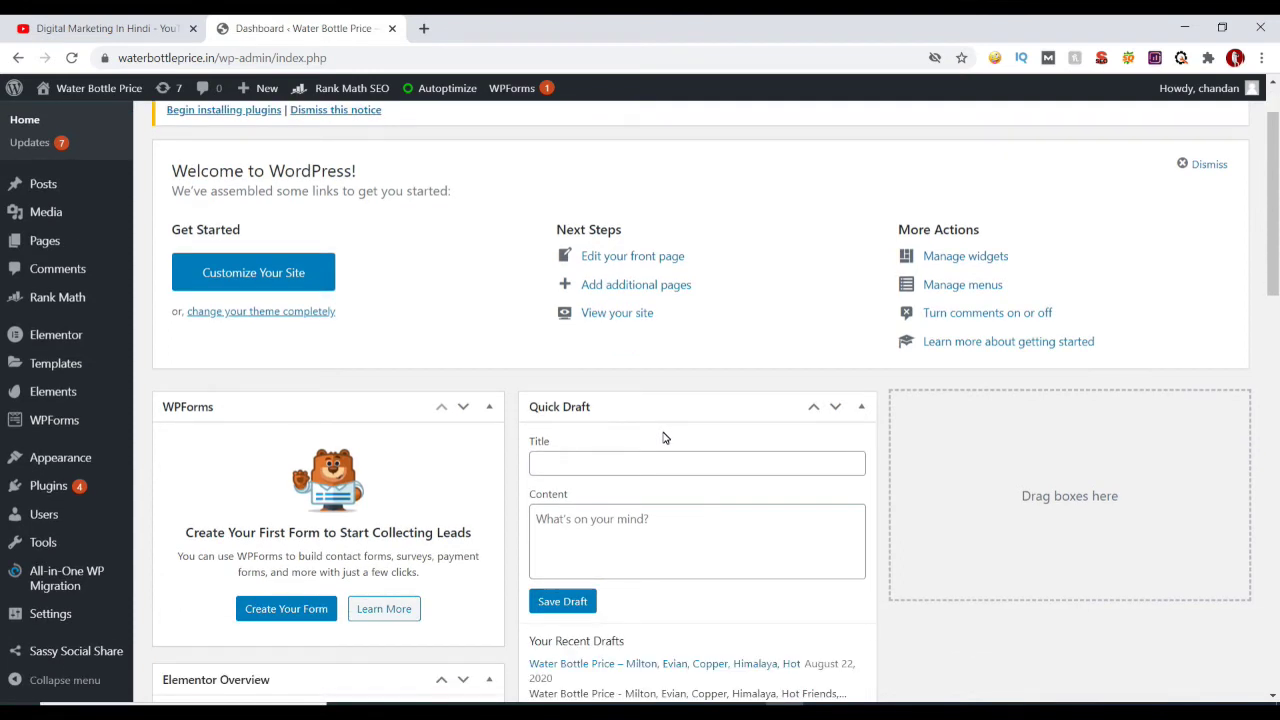
scroll(664, 438, up, 1)
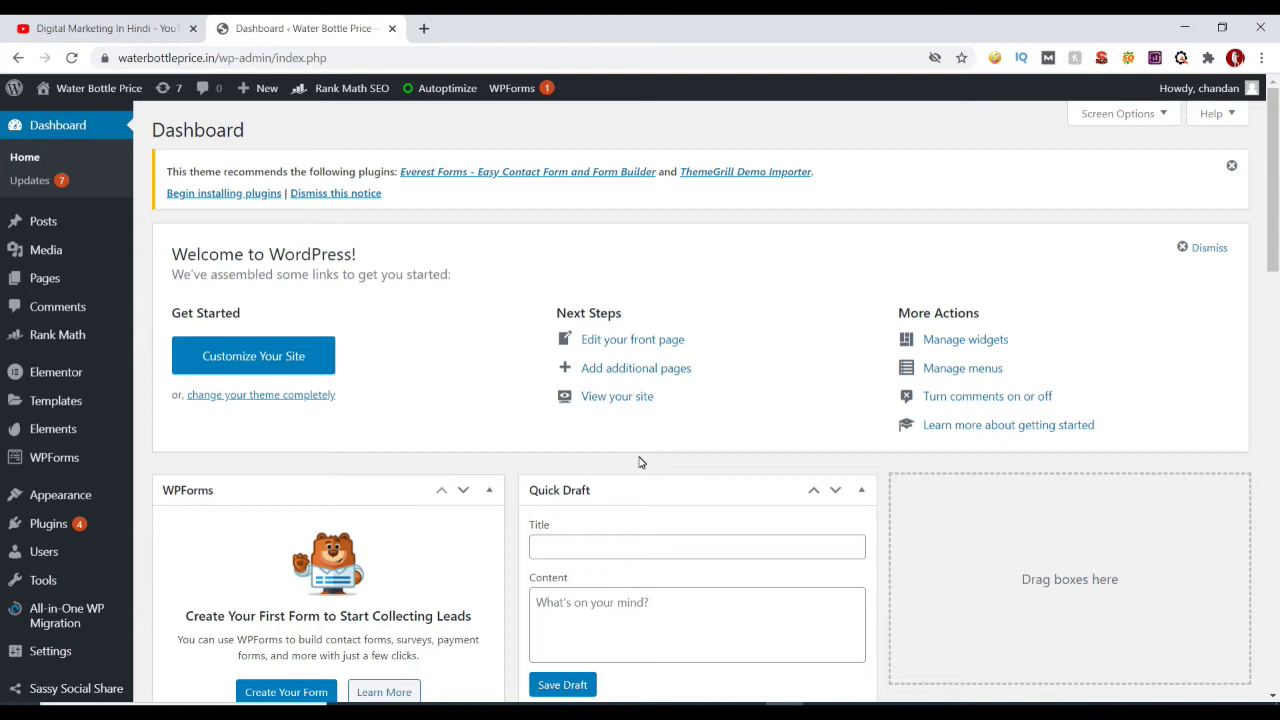
scroll(640, 460, down, 3)
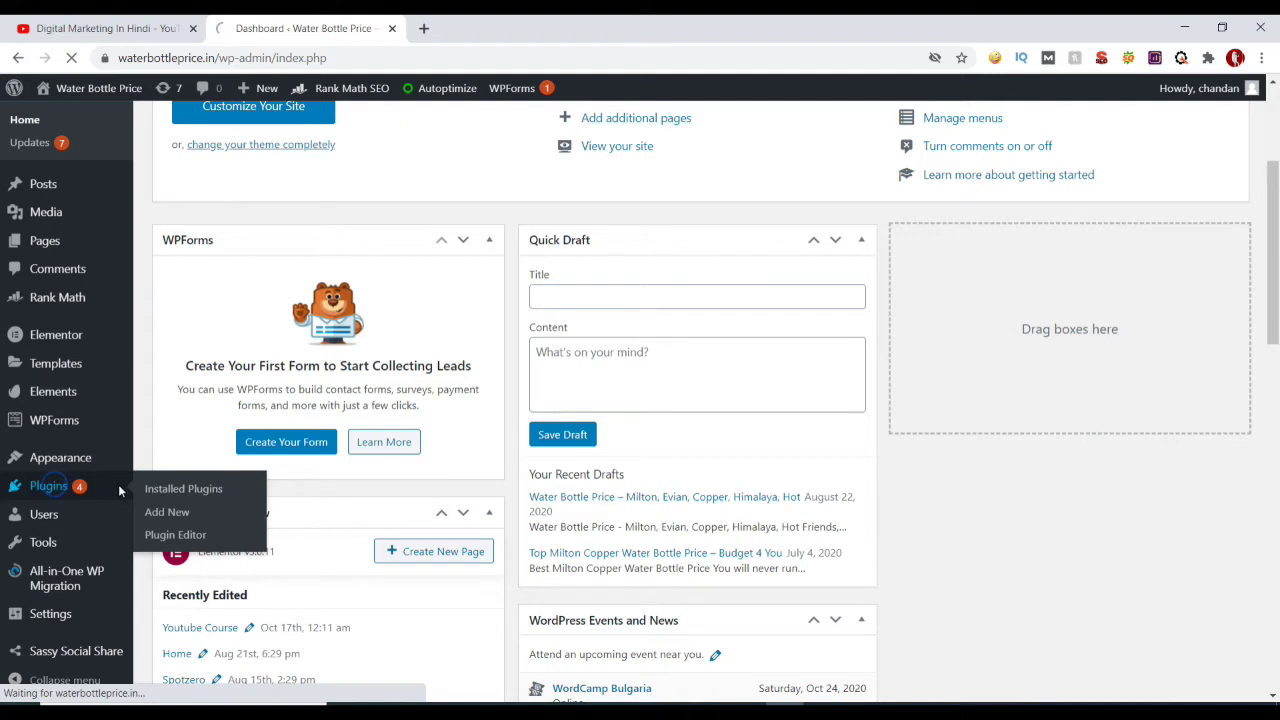
Step: Search the plugin directory for "contact form 7", then install and activate the Contact Form 7 plugin
click(84, 499)
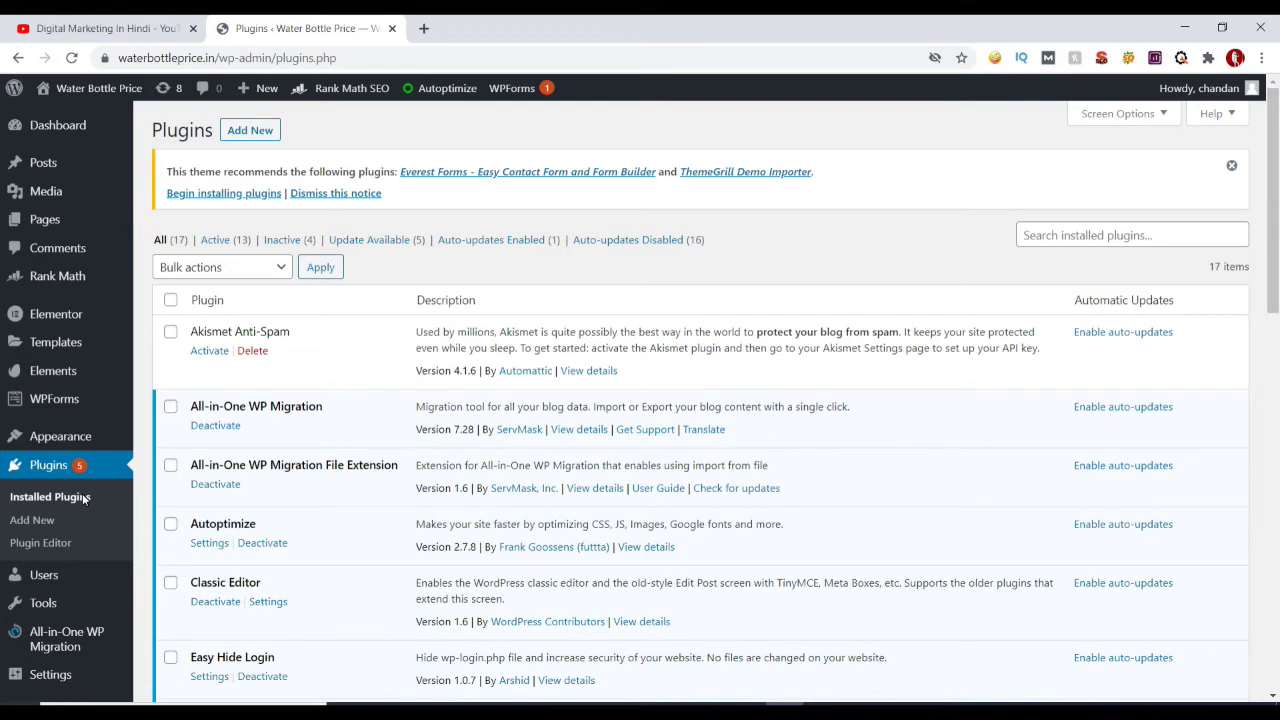
click(250, 130)
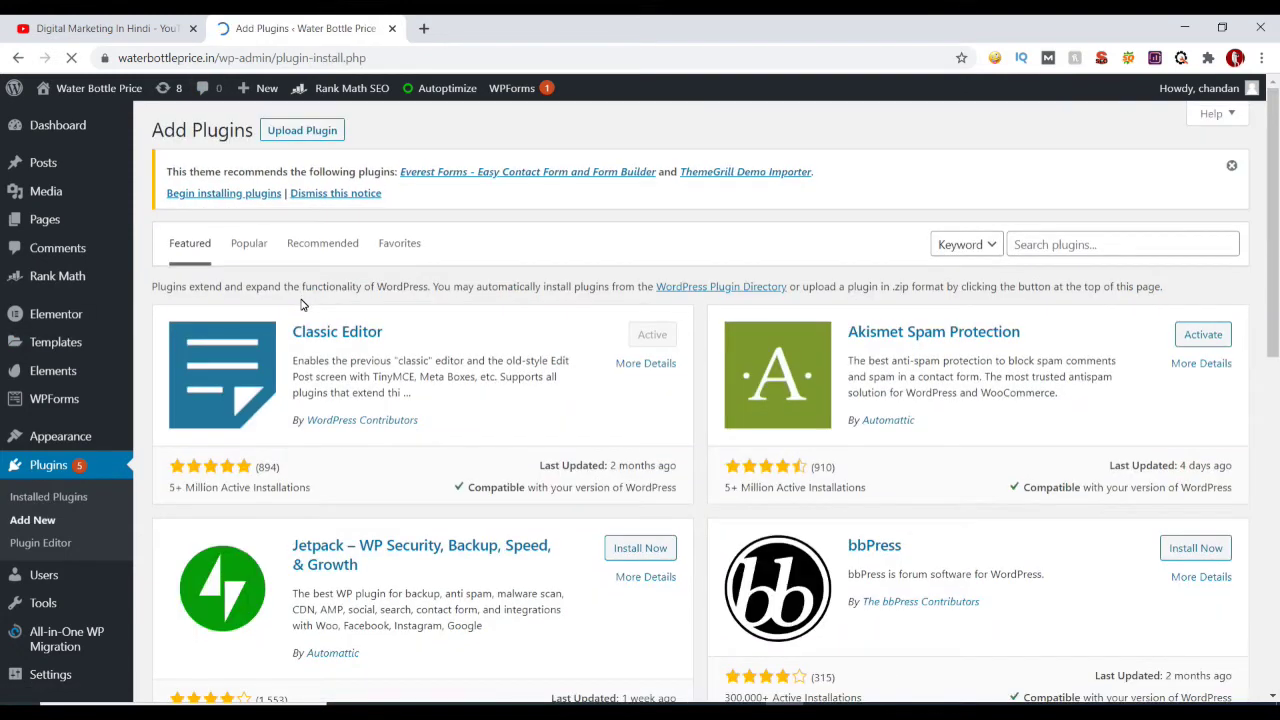
click(1060, 250)
text(contac)
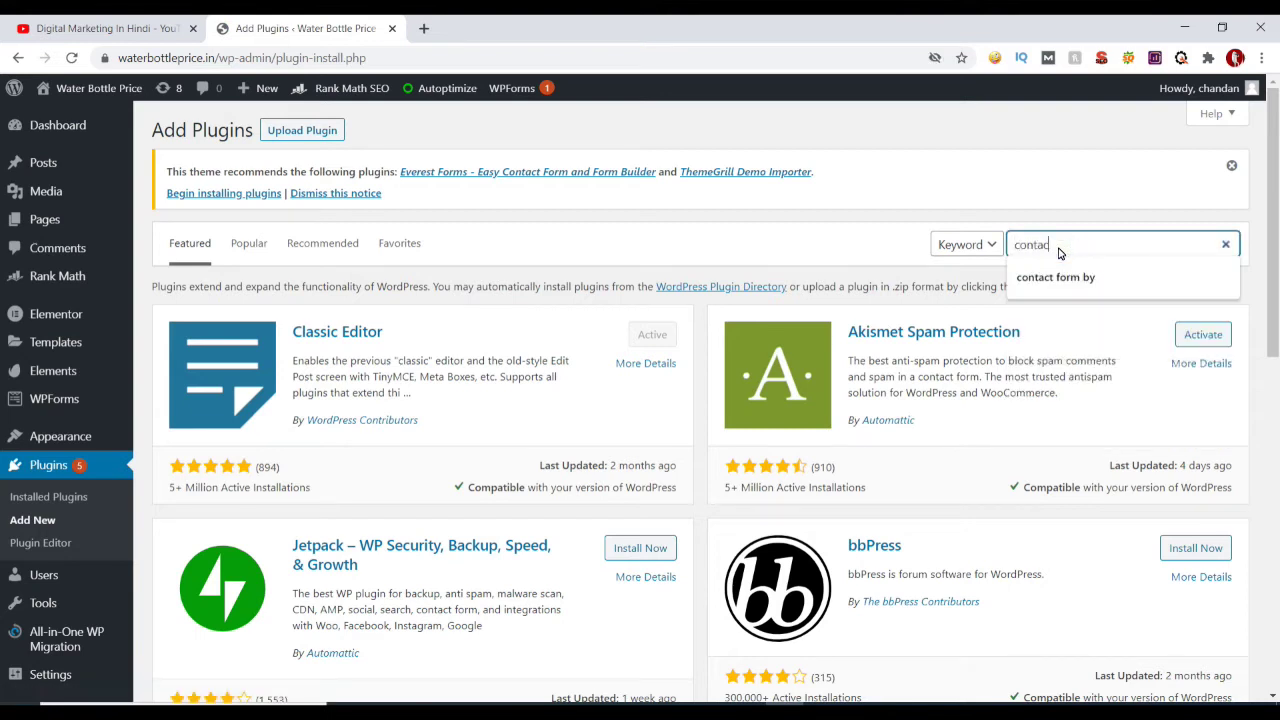
text(t form 7)
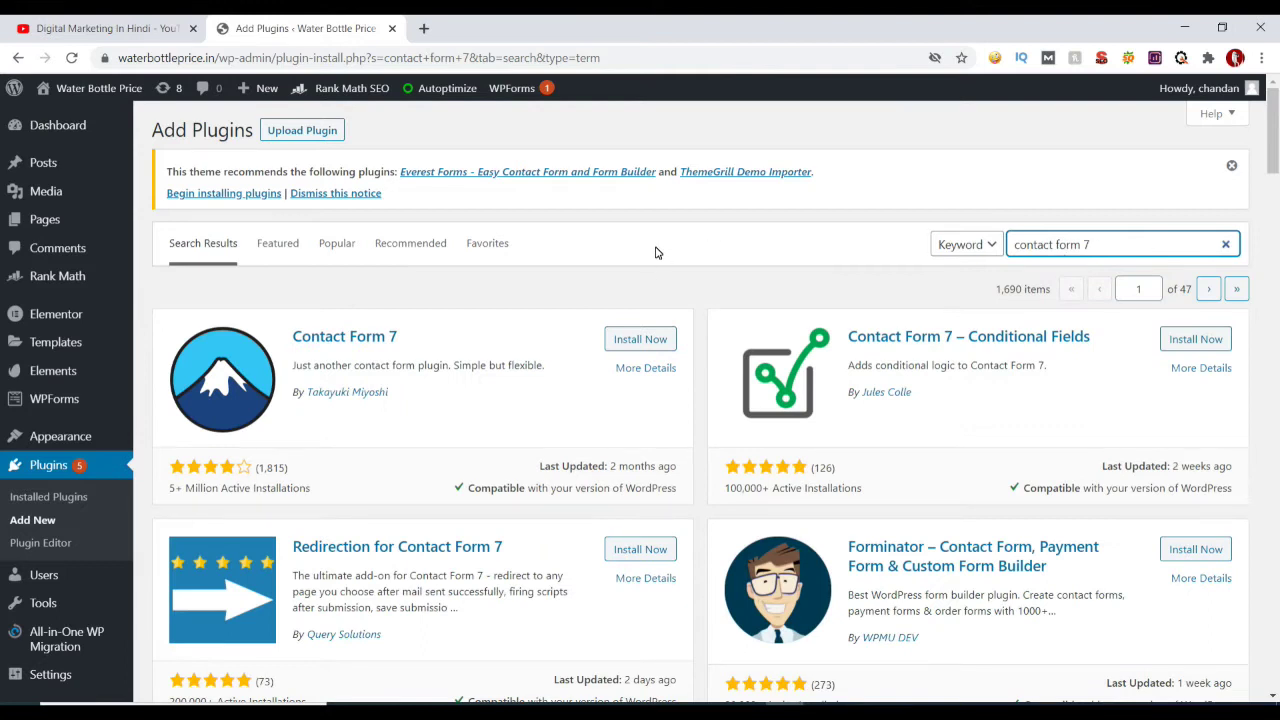
click(631, 342)
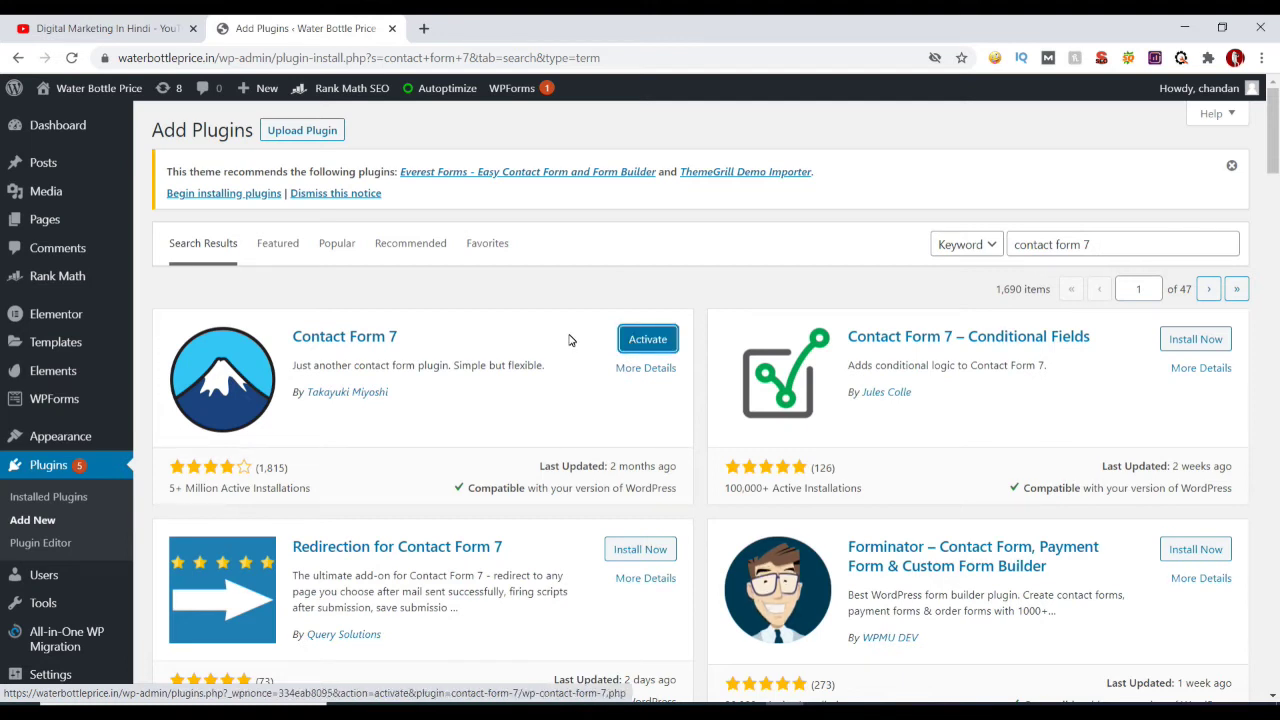
click(641, 341)
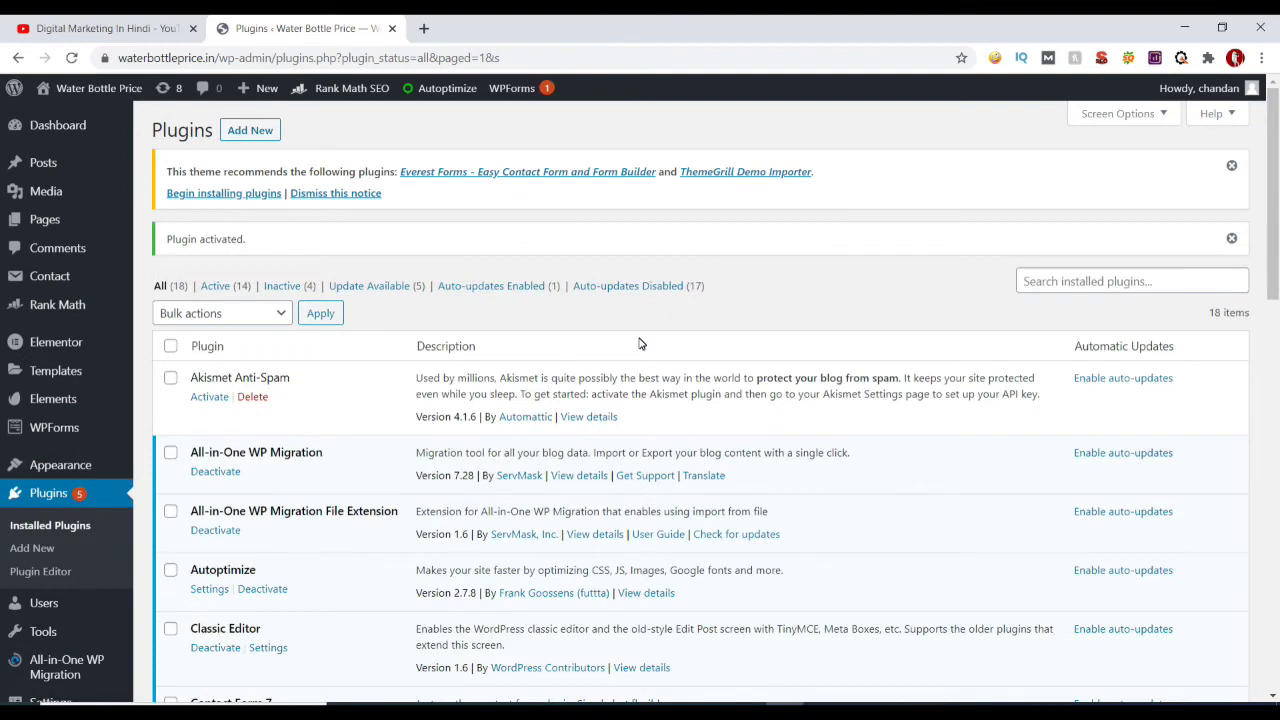
Step: Open the settings of Contact Form 7 from the installed plugins and locate Contact form 1 in the forms list
scroll(530, 456, down, 3)
scroll(530, 456, down, 1)
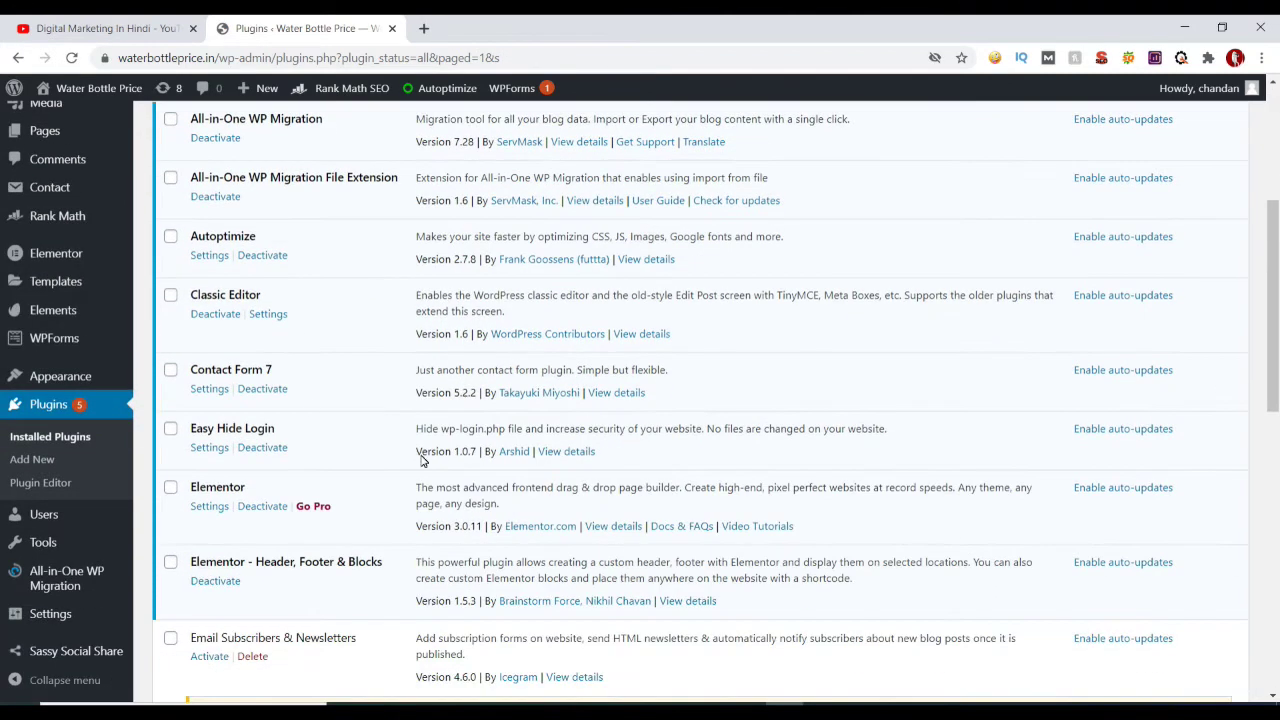
click(205, 389)
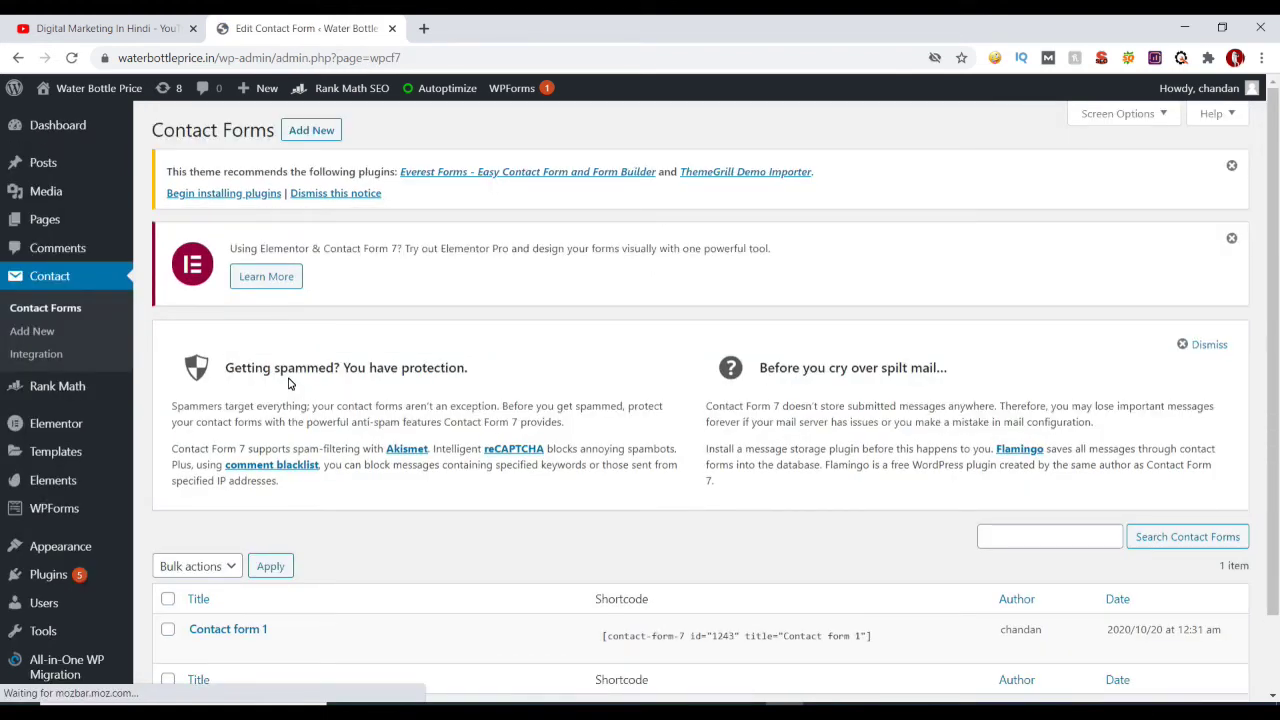
scroll(288, 383, down, 2)
mouse_move(230, 570)
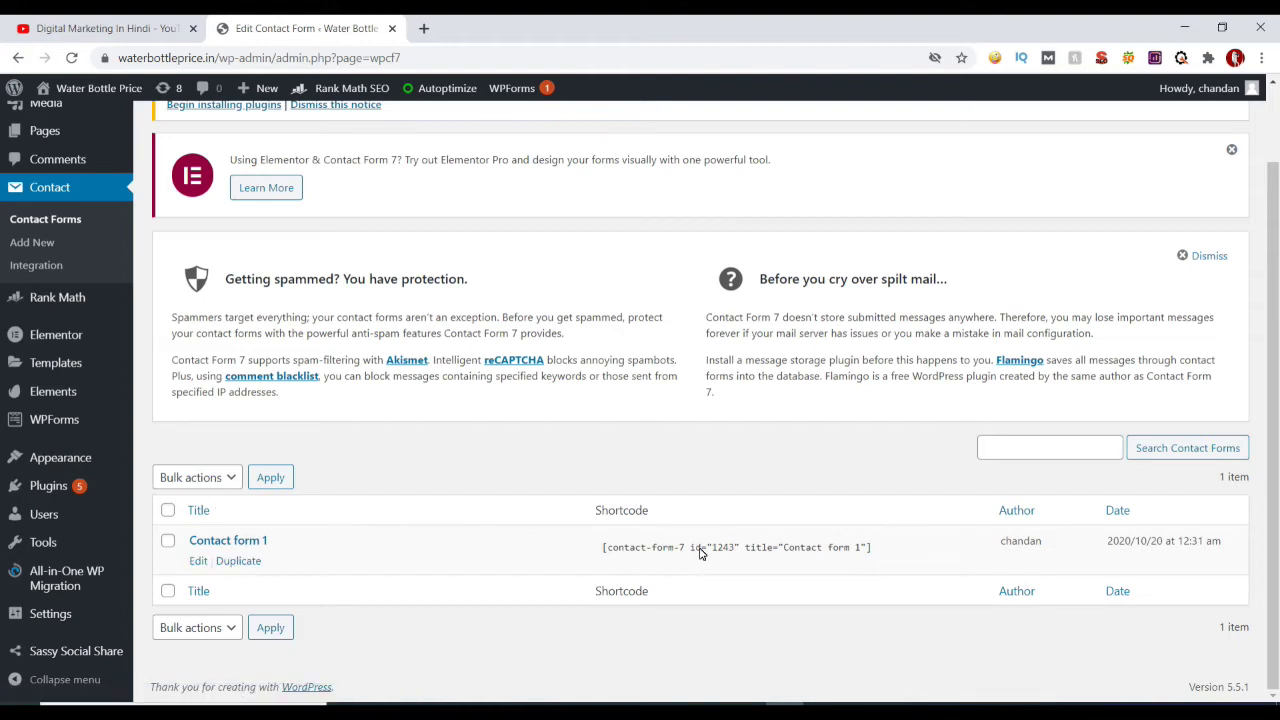
Step: Open the Add New Page screen in a separate browser tab and switch to it
scroll(72, 262, up, 1)
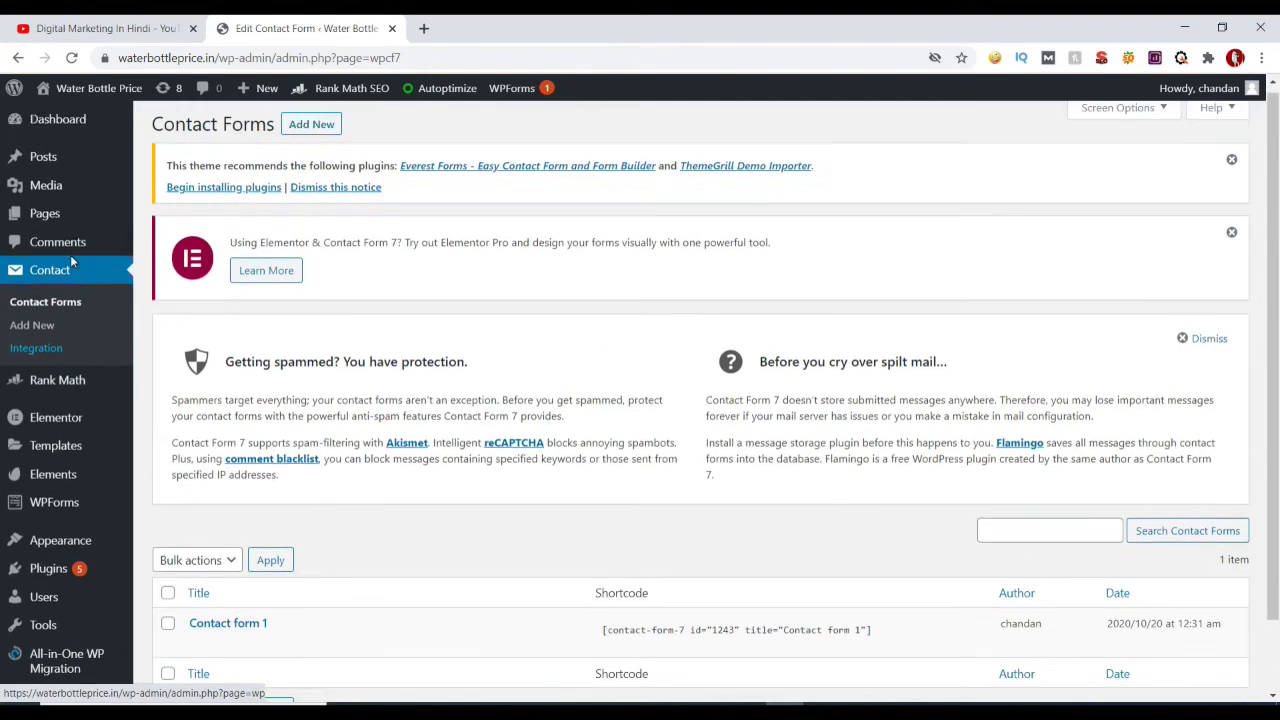
mouse_move(46, 220)
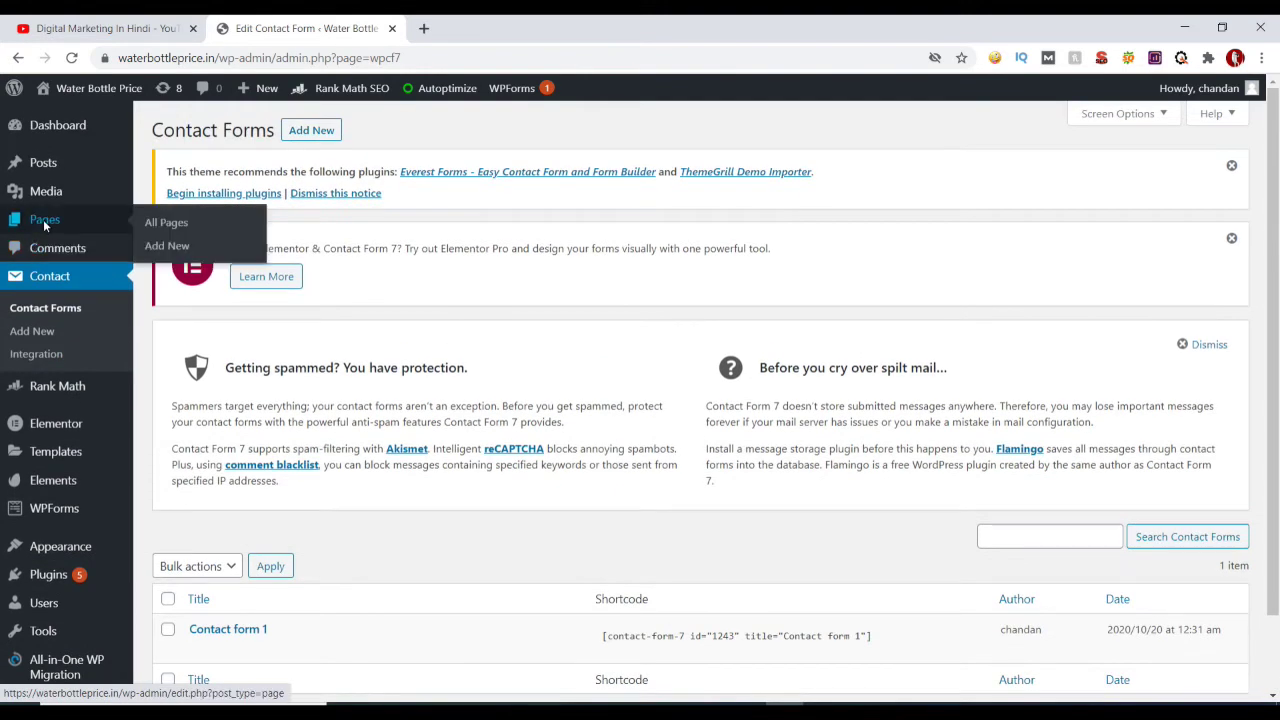
right_click(157, 220)
click(146, 242)
right_click(147, 243)
click(173, 257)
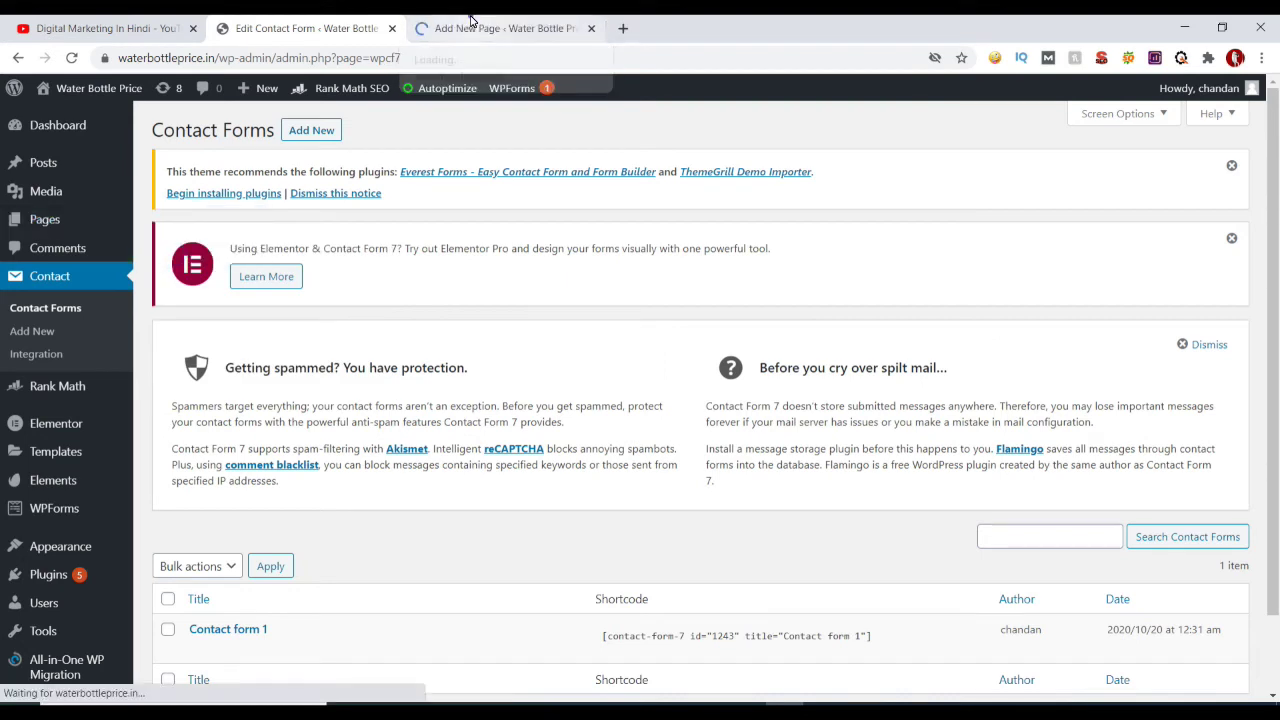
click(471, 24)
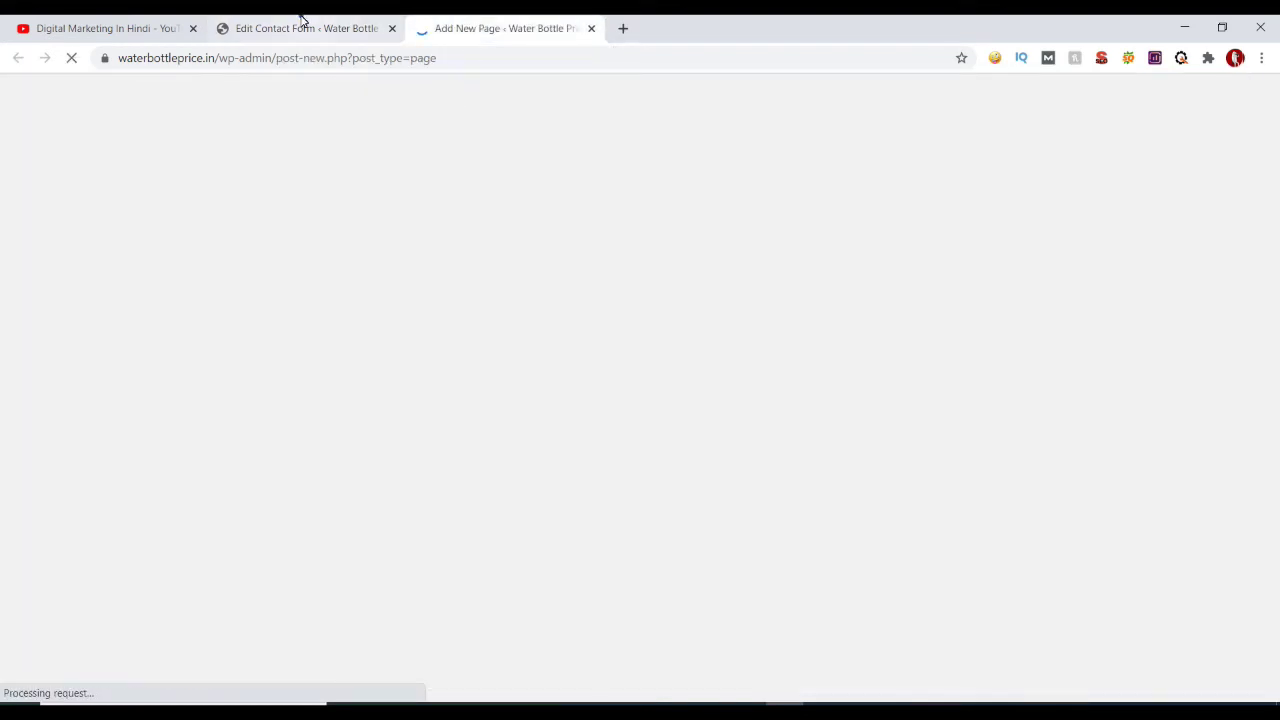
Step: Return to the contact forms list and open Contact form 1 for editing
click(306, 28)
scroll(655, 415, down, 1)
mouse_move(60, 457)
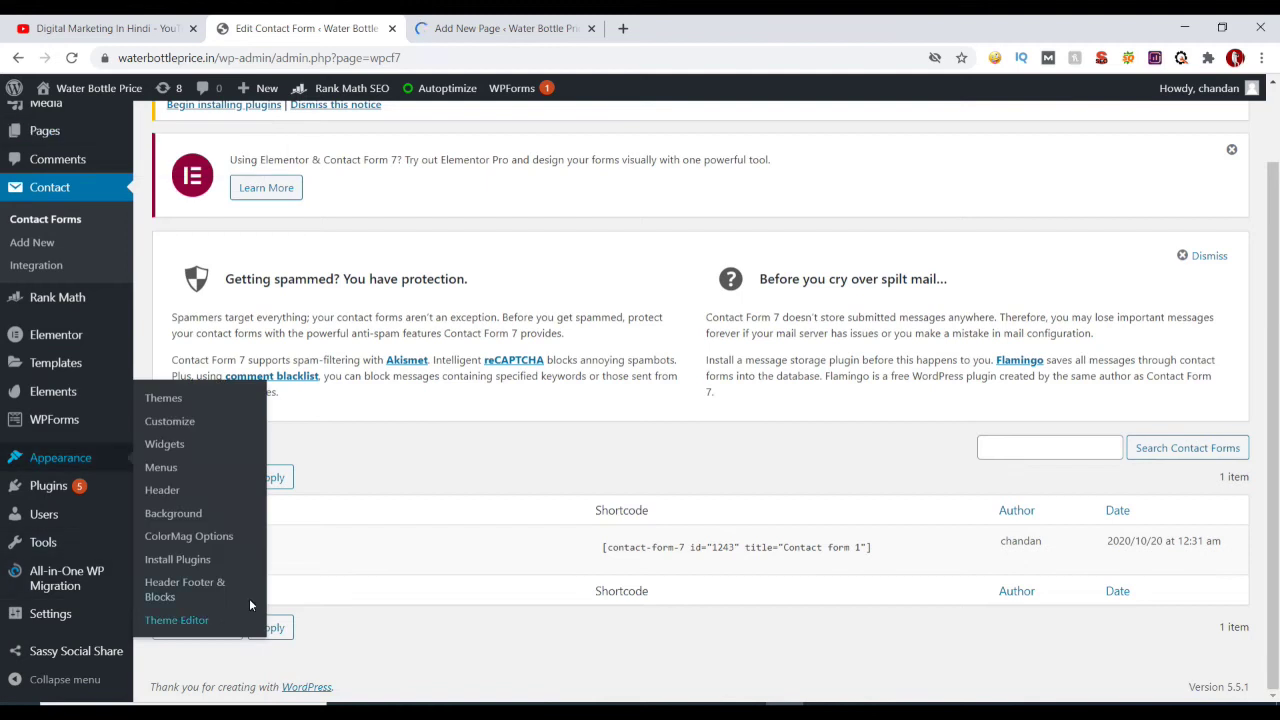
click(198, 563)
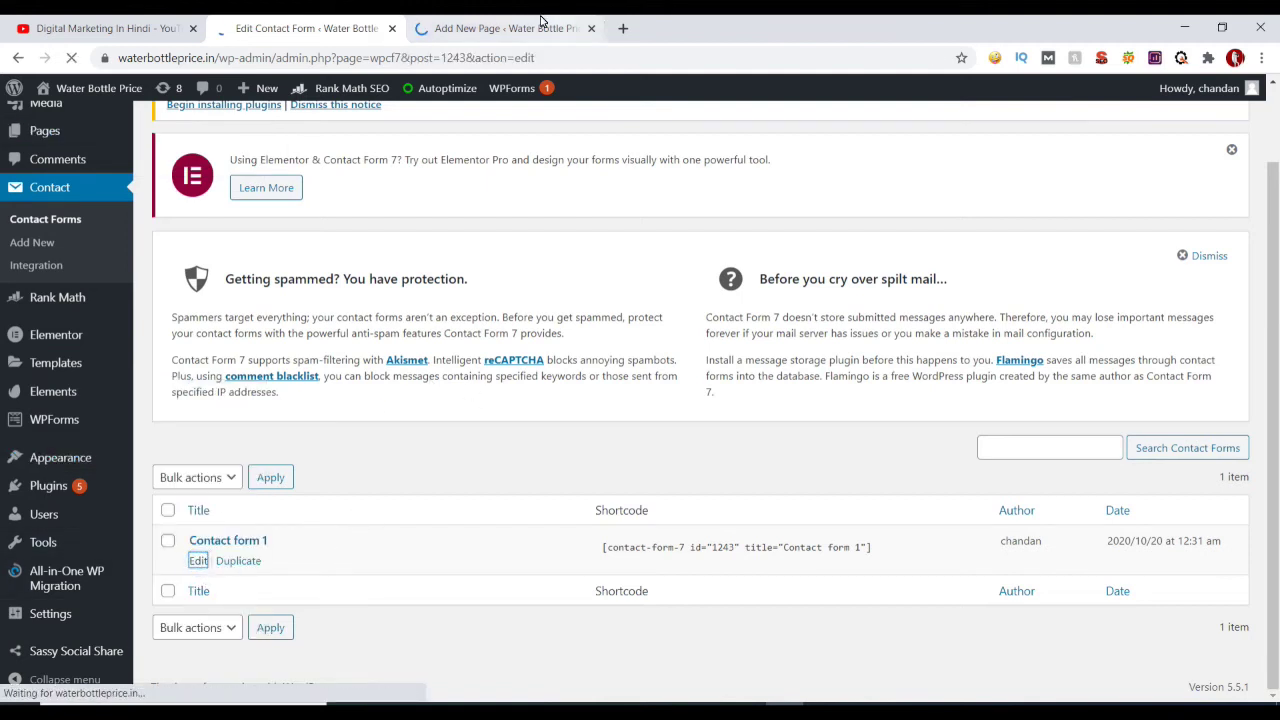
Step: Delete the Subject label and its your-subject text field from the form template
scroll(389, 423, down, 3)
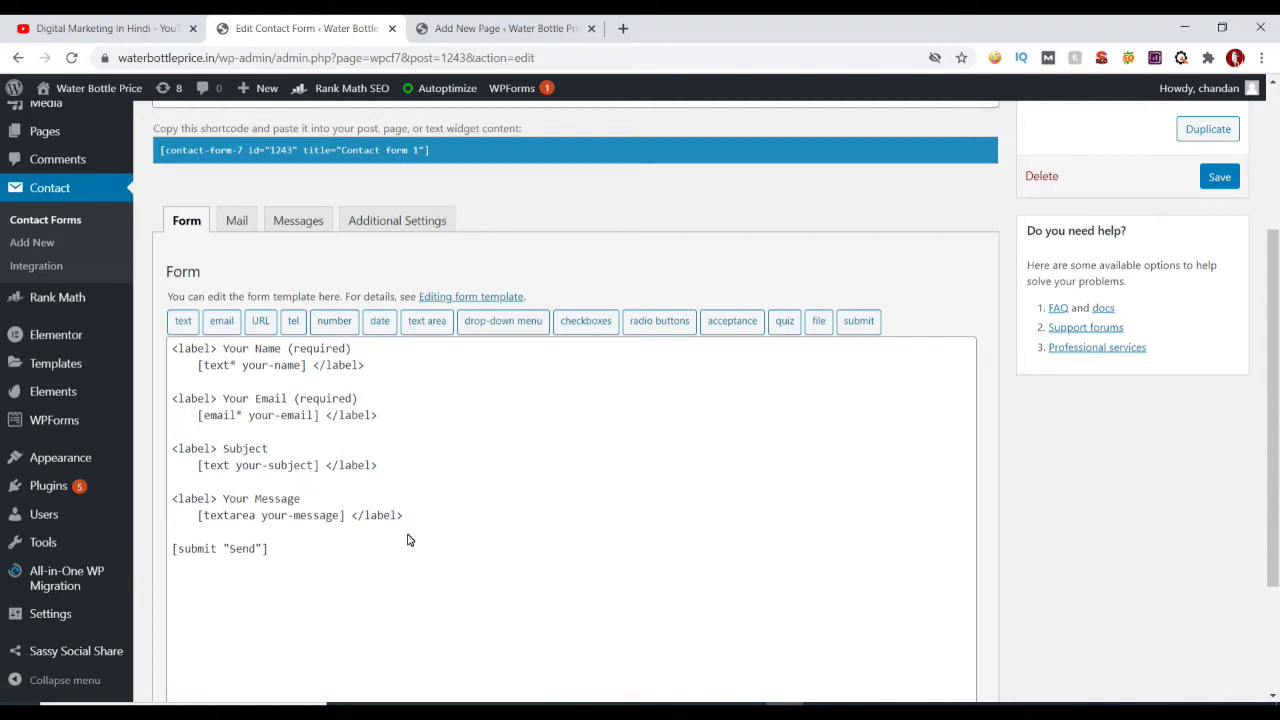
drag(382, 468, 176, 452)
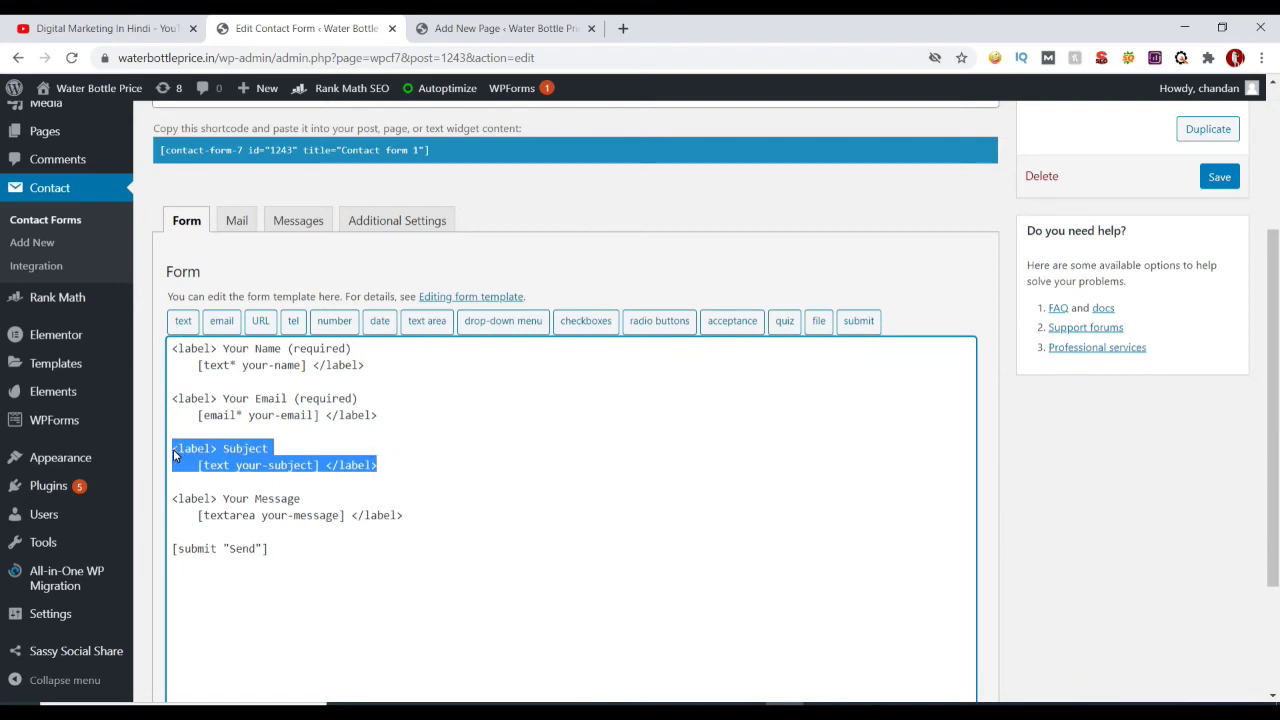
click(173, 449)
drag(388, 468, 169, 450)
key(BackSpace)
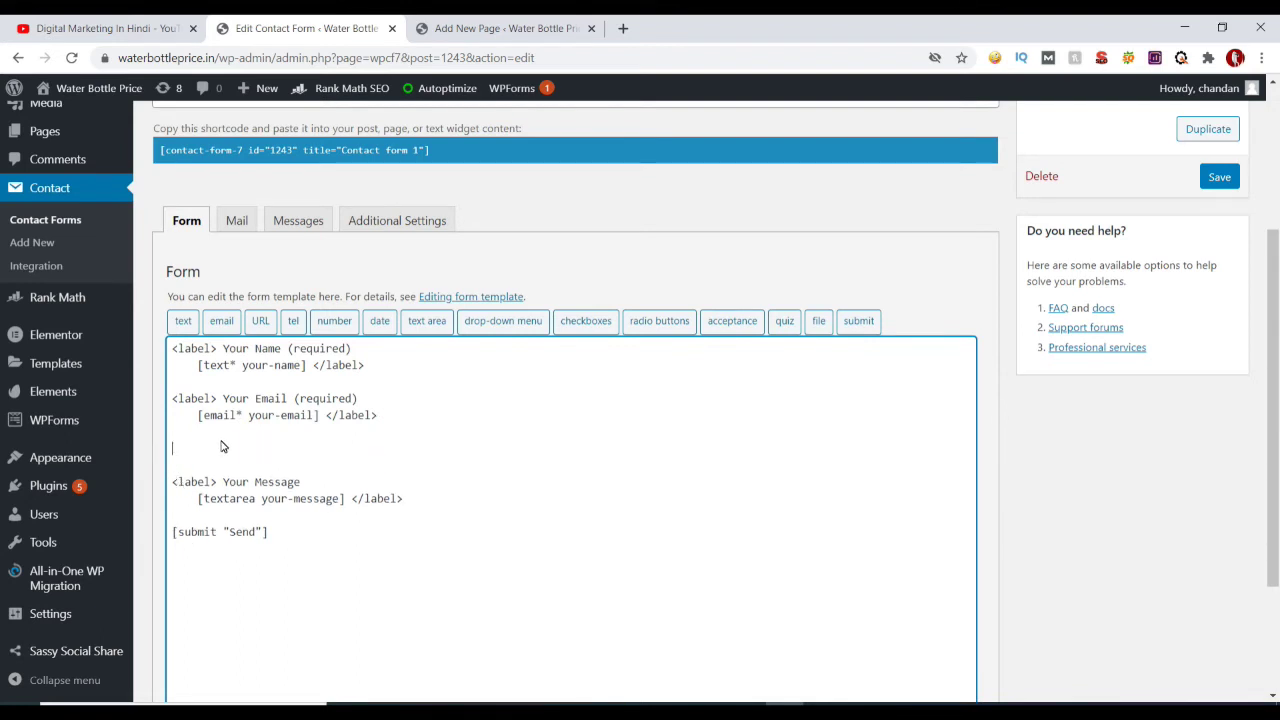
Step: Add the text "phone" with an optional Spinbox number field tag below the email field, and save the contact form
text(phone)
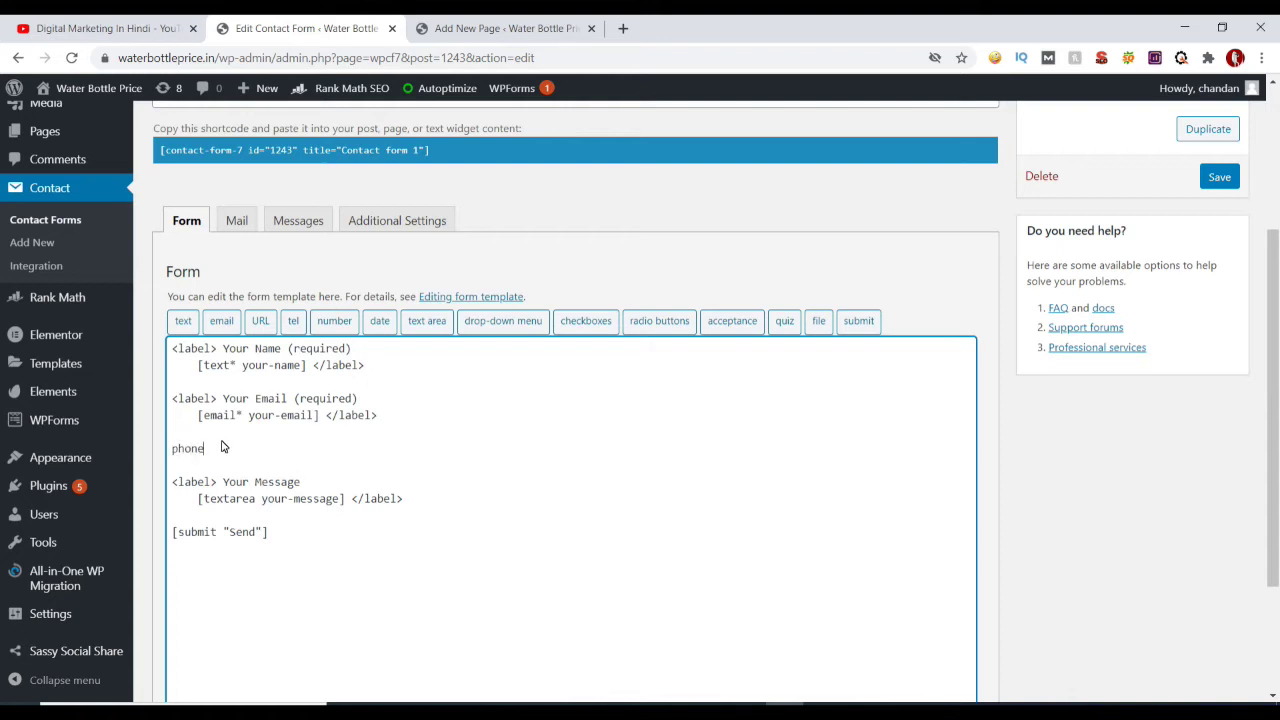
key(Return)
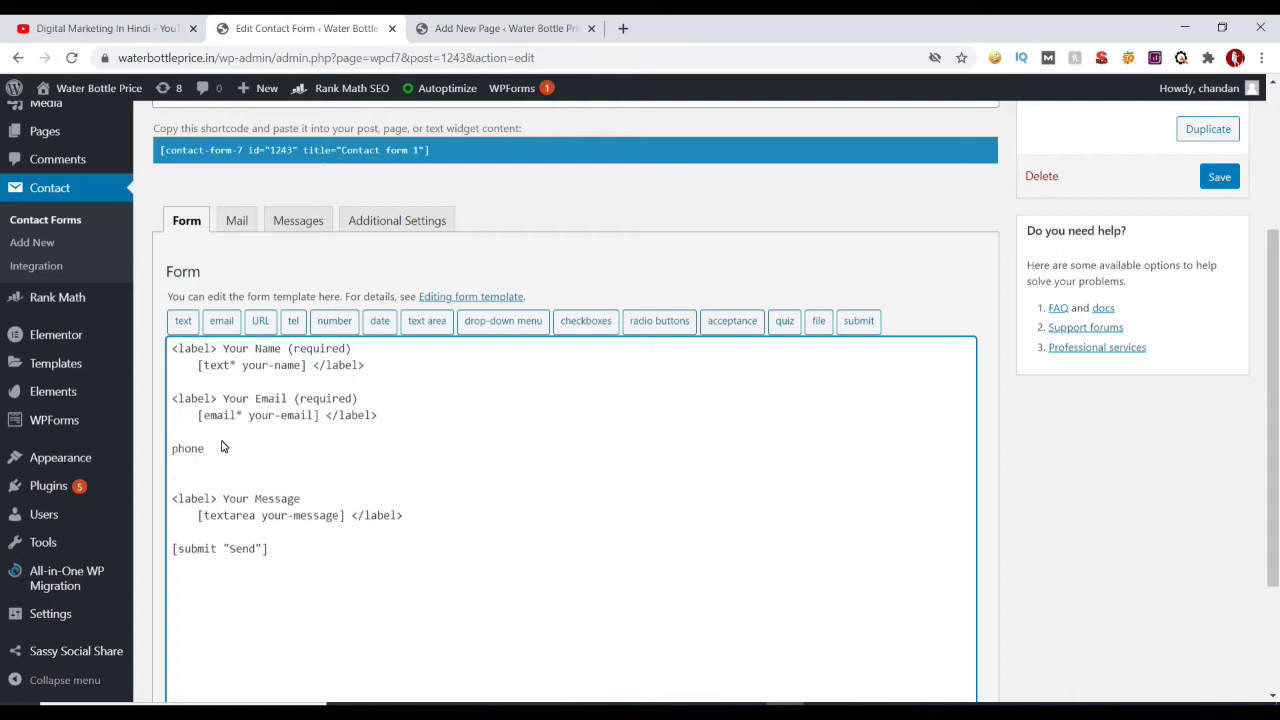
click(332, 322)
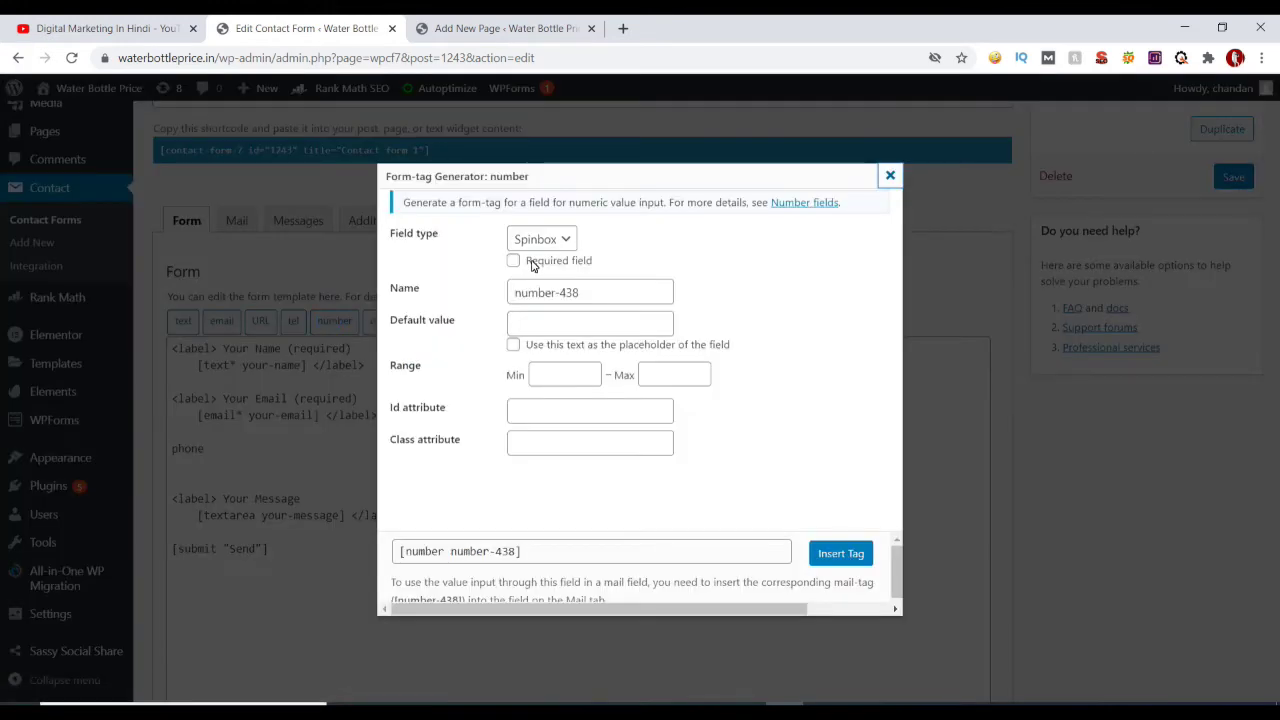
click(826, 554)
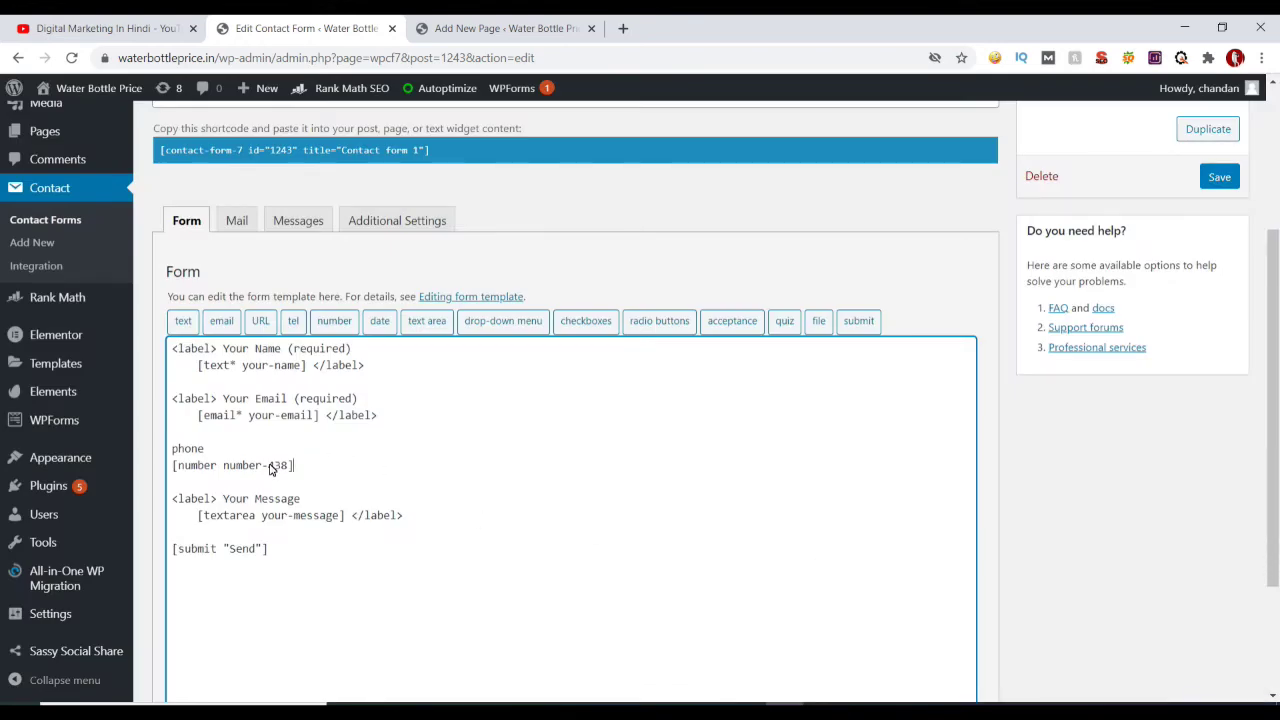
scroll(275, 470, down, 2)
click(165, 618)
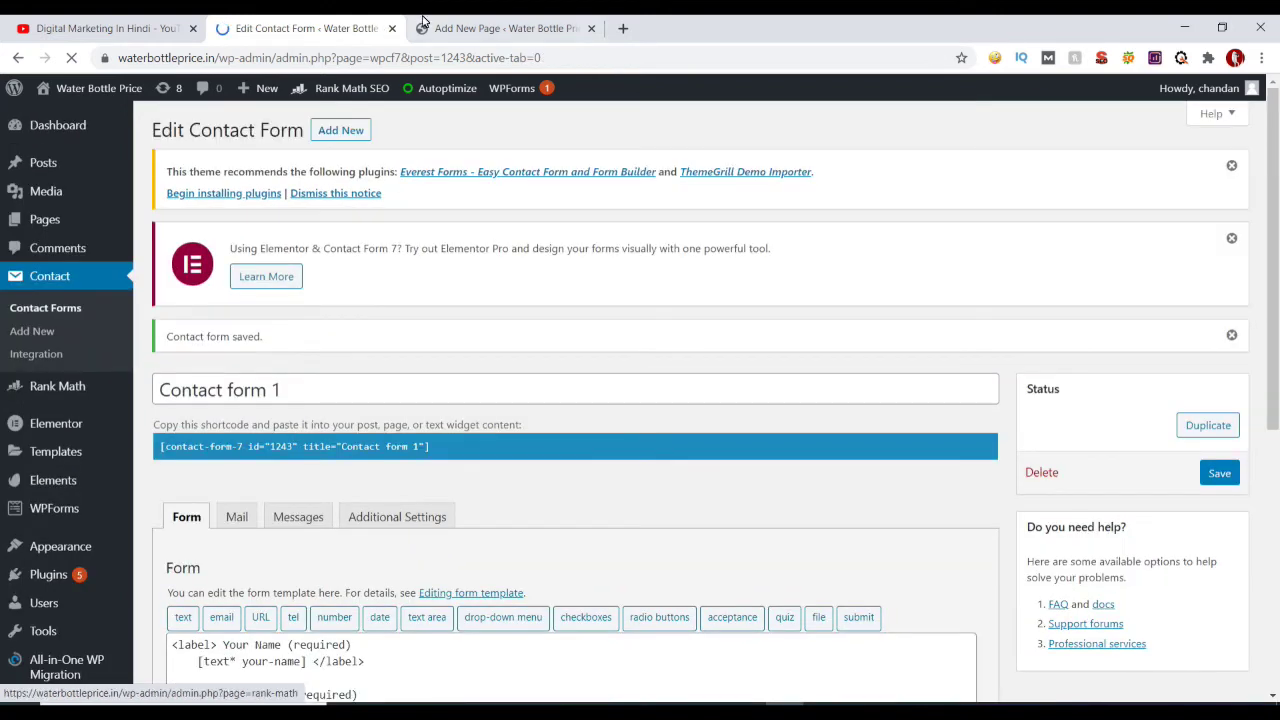
Step: Switch to the new page's browser tab and title the page "abc"
click(421, 24)
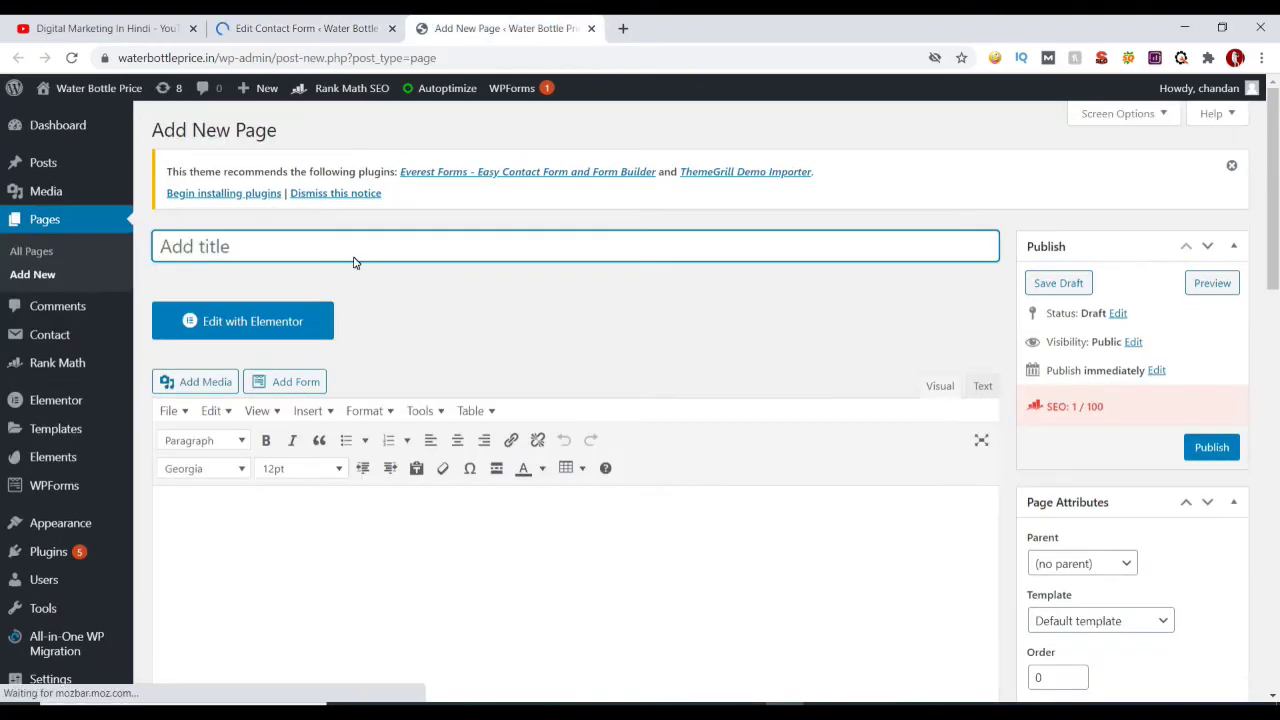
click(300, 258)
text(abc)
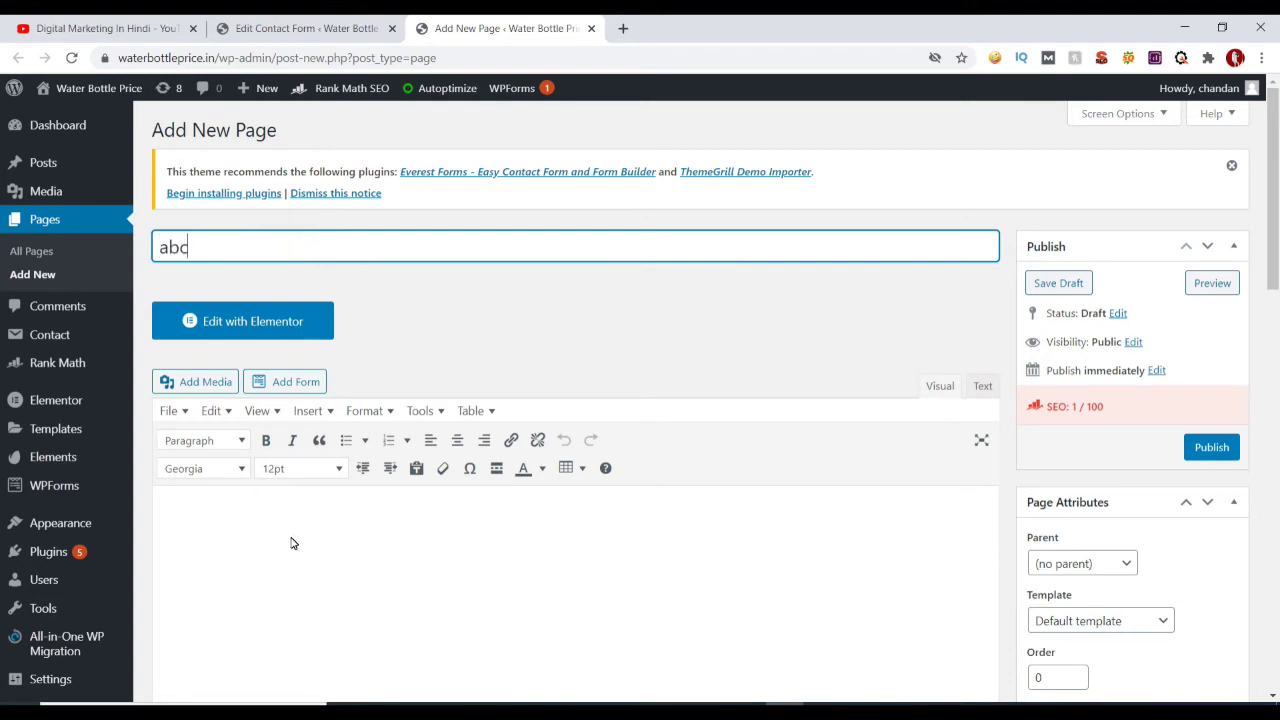
click(293, 533)
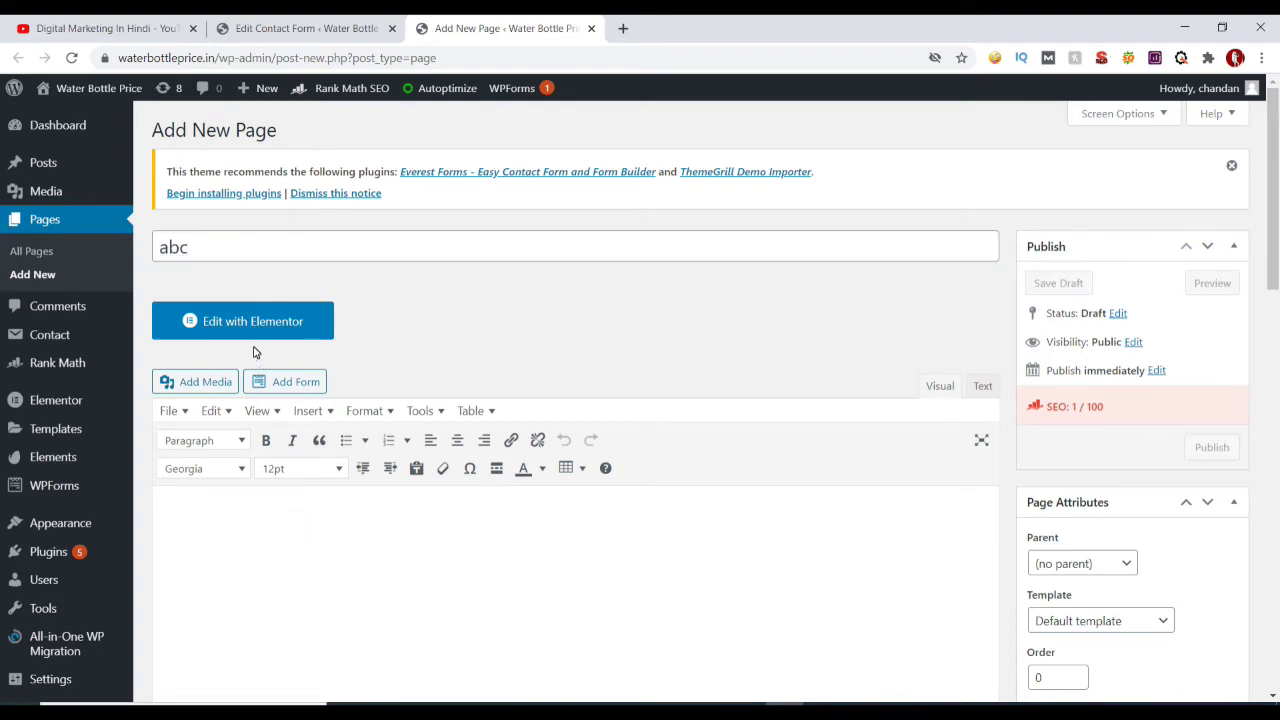
Step: Set the page template to Elementor Canvas and open the page in the Elementor editor
click(1091, 625)
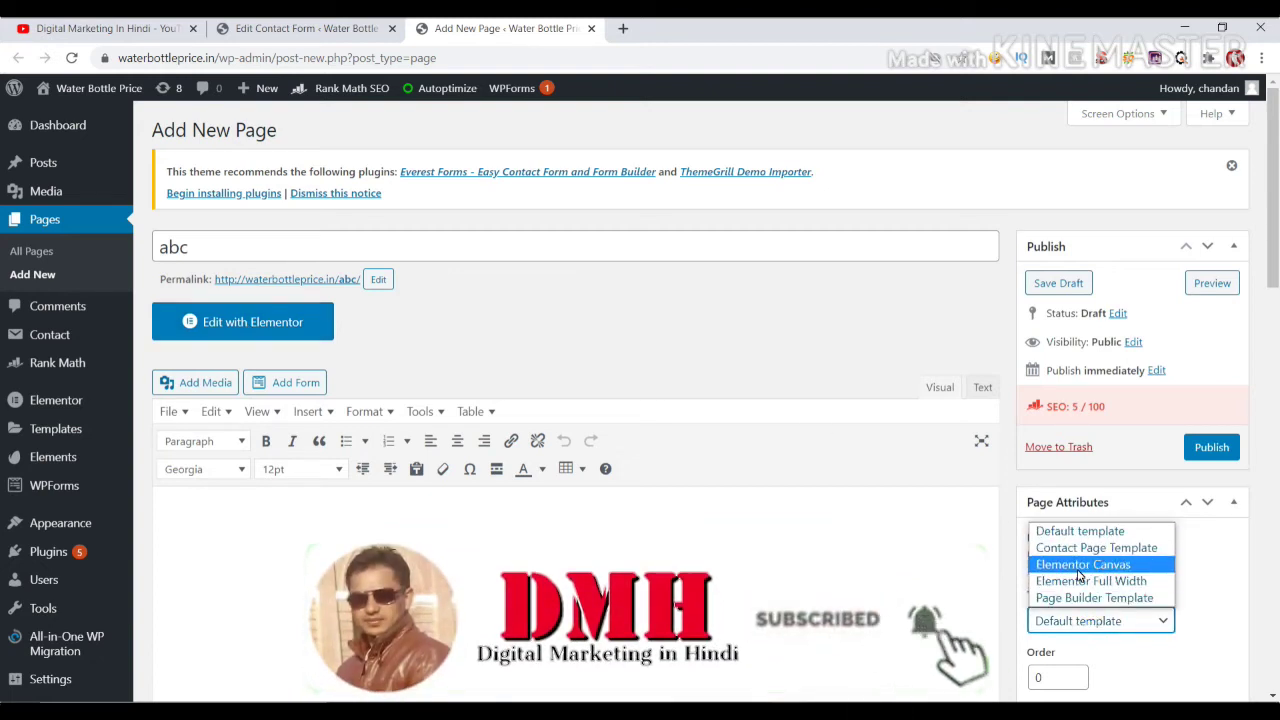
click(1081, 564)
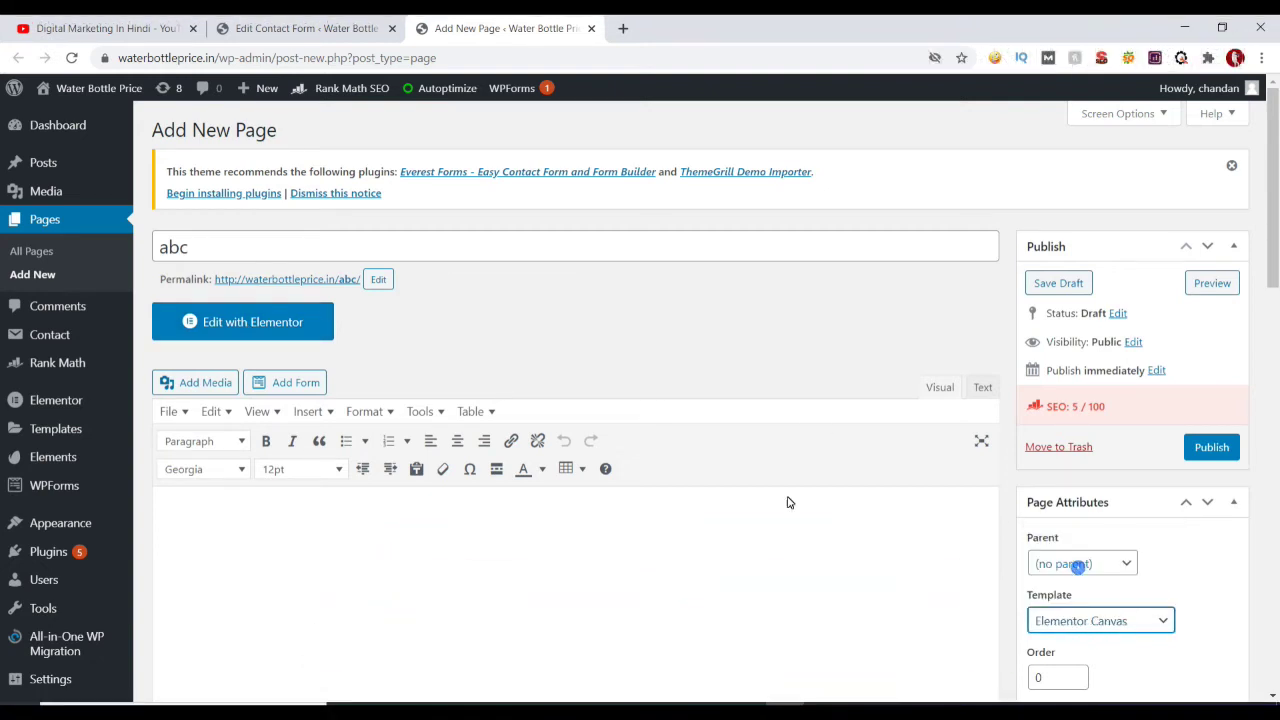
click(254, 324)
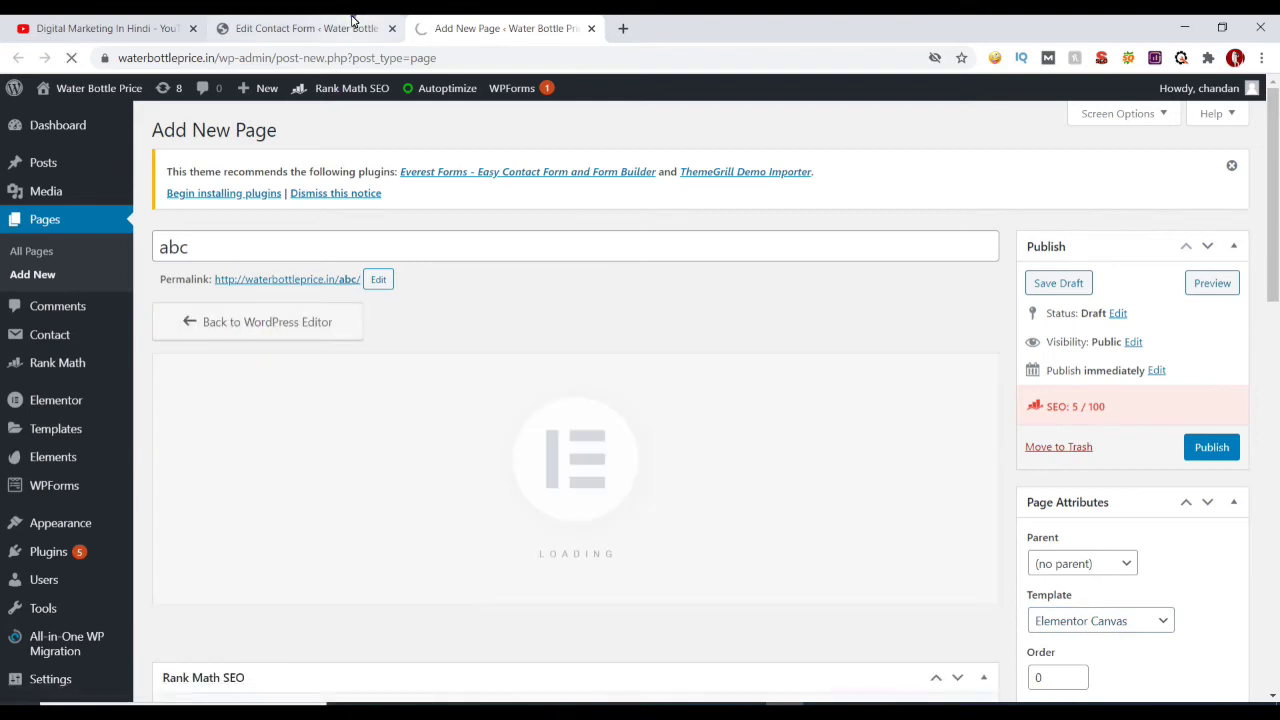
Step: Return to the contact form's browser tab, select the shortcode of Contact form 1 and review its form template
click(352, 20)
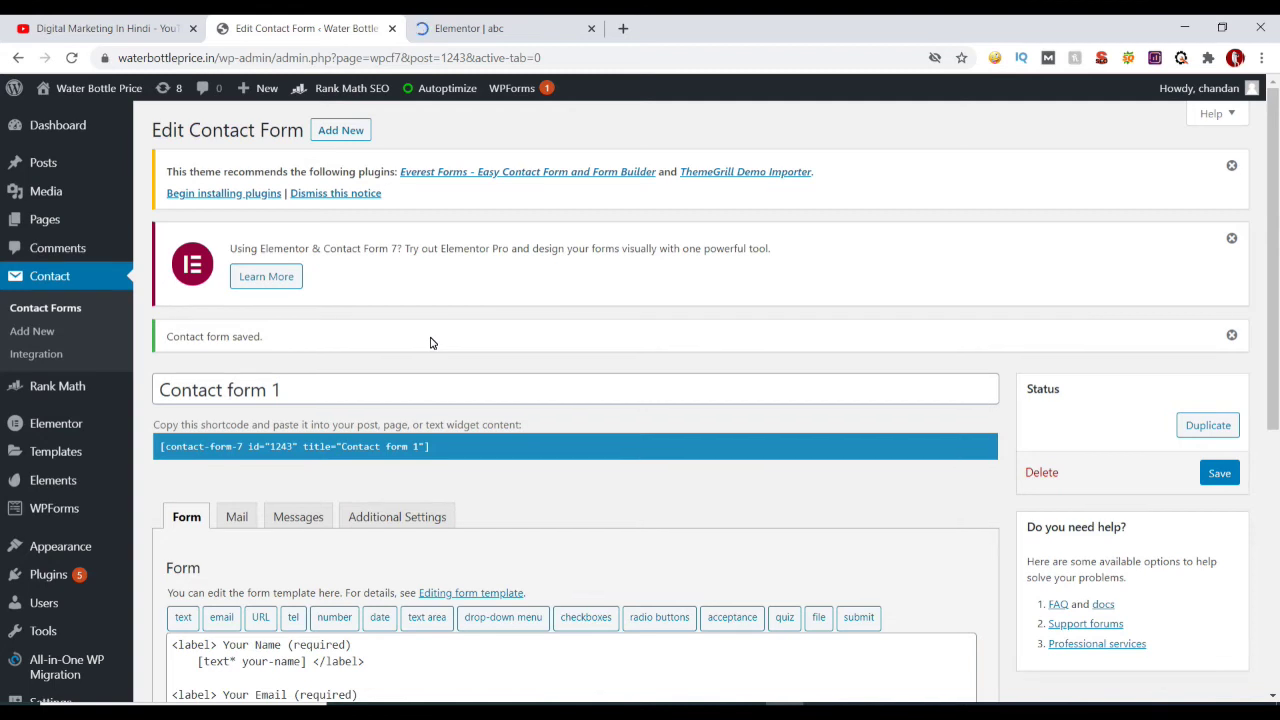
click(241, 450)
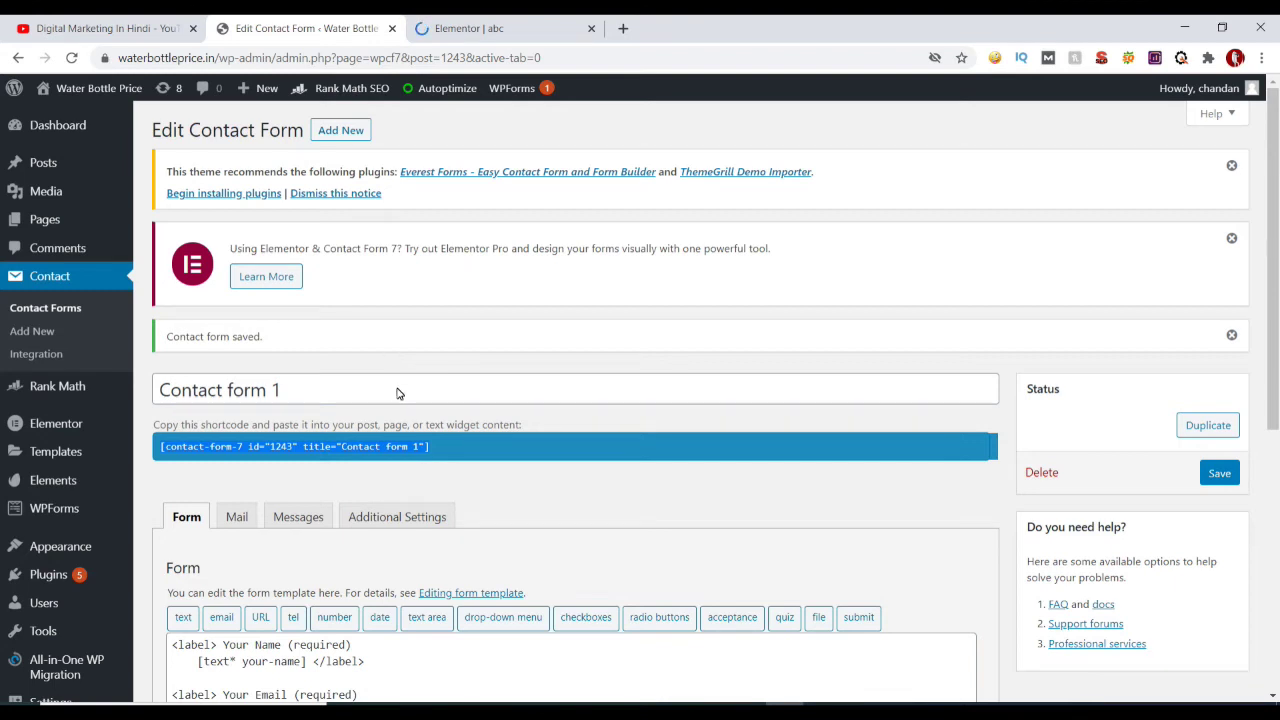
scroll(397, 391, down, 2)
scroll(366, 563, down, 2)
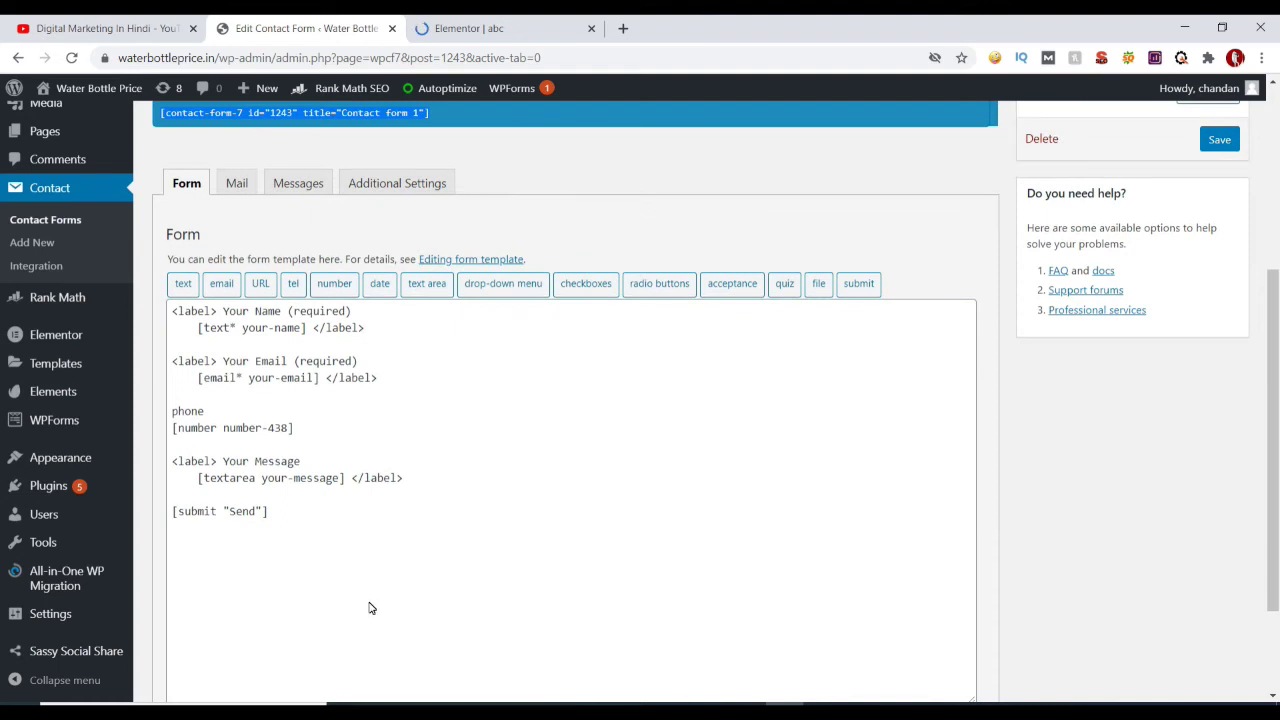
Step: Check the Elementor page's tab, return to Contact form 1, review its form template and save the contact form
scroll(370, 607, down, 2)
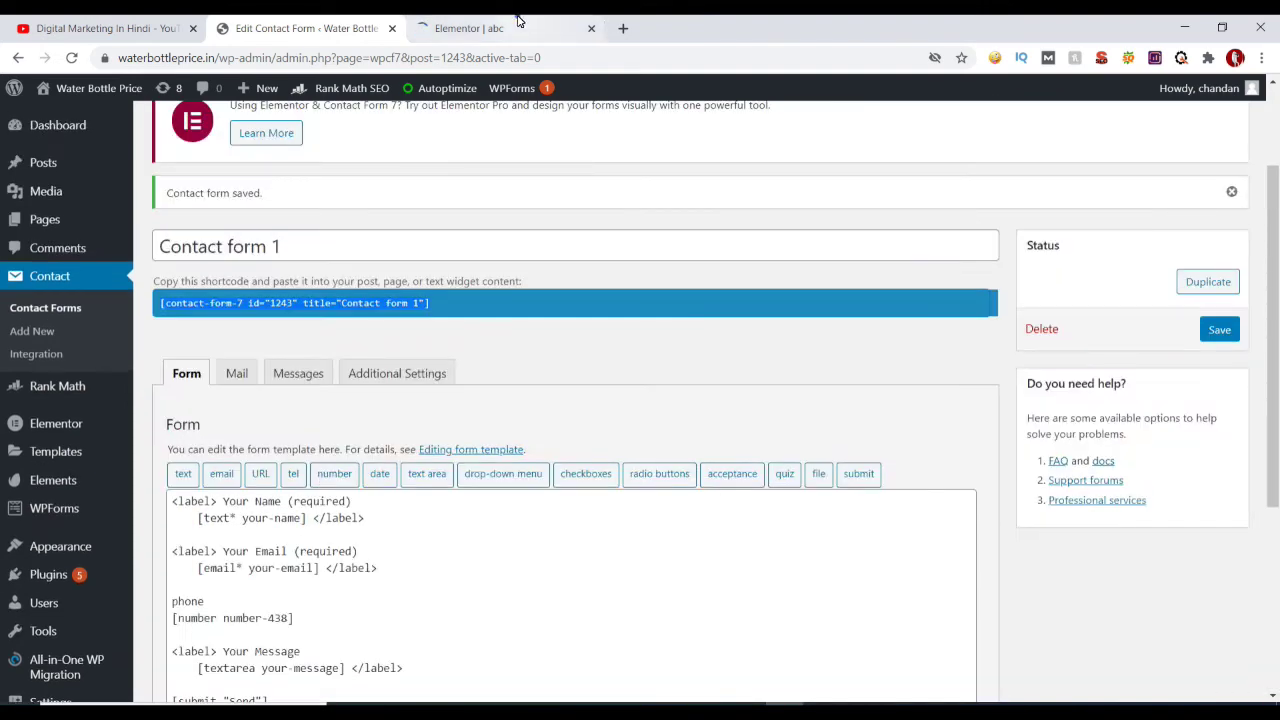
click(517, 28)
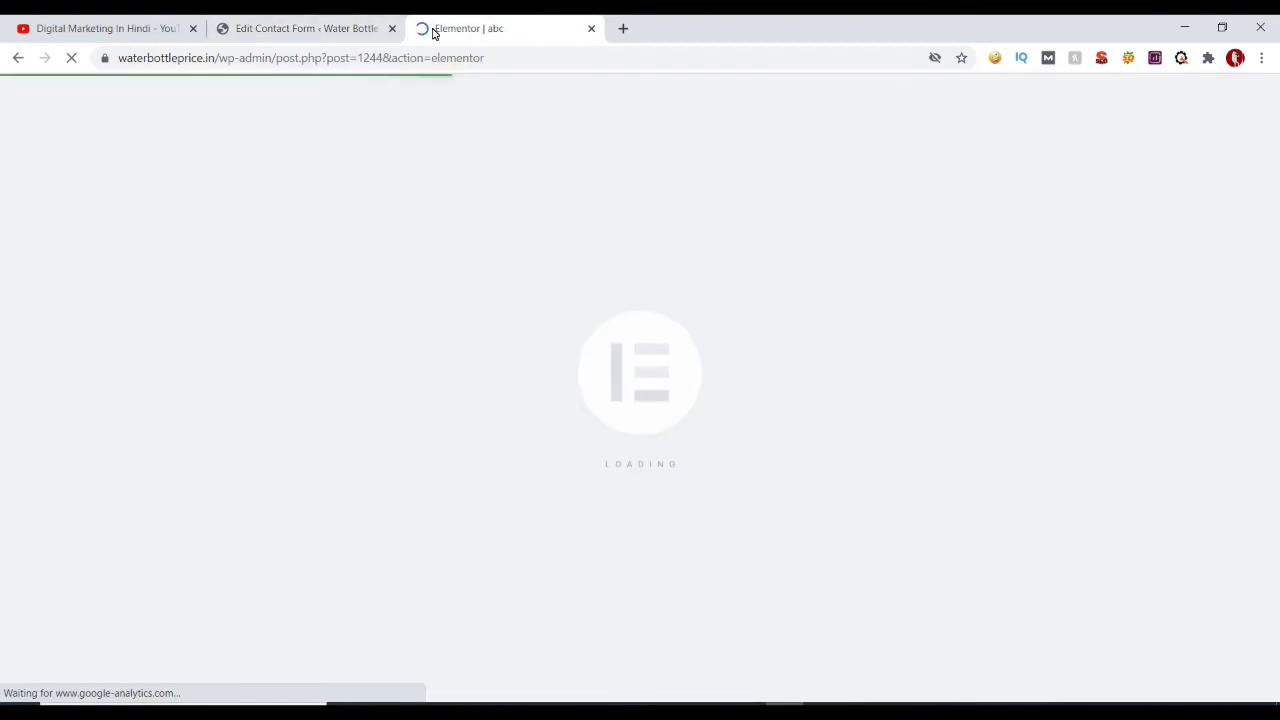
click(300, 28)
scroll(360, 393, down, 2)
scroll(263, 403, down, 1)
scroll(275, 432, up, 5)
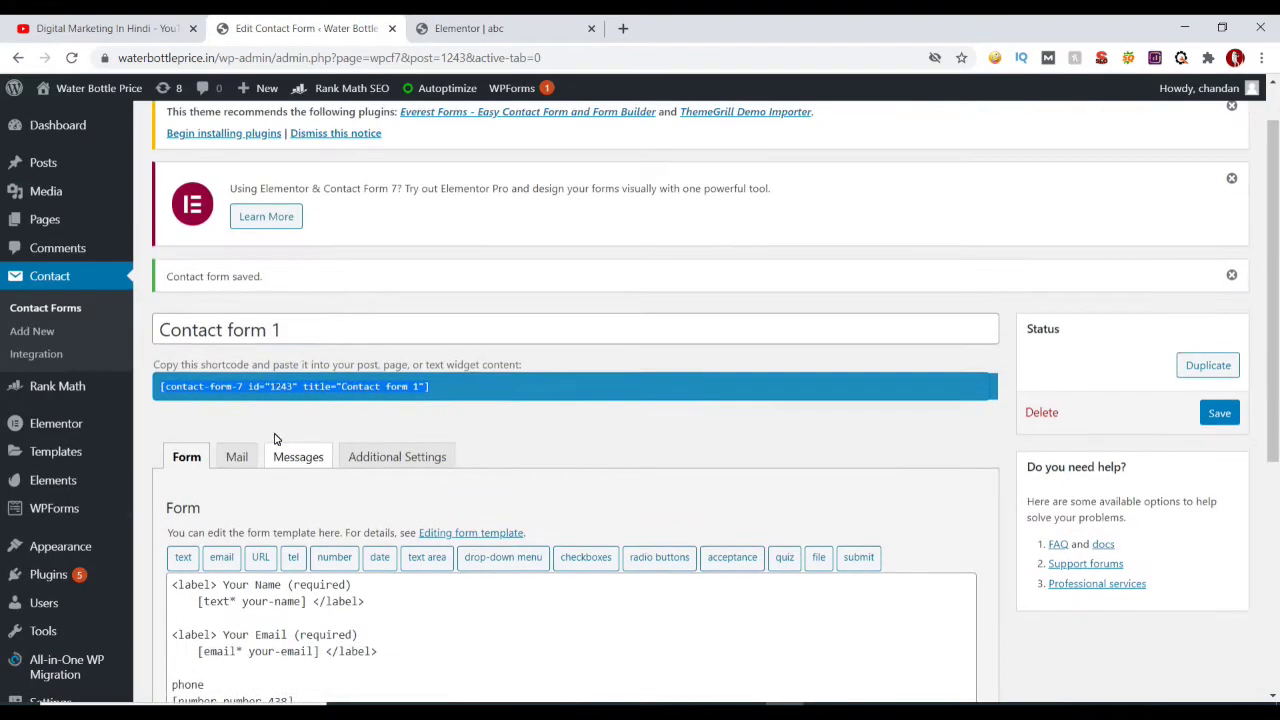
scroll(277, 438, down, 3)
scroll(278, 440, down, 3)
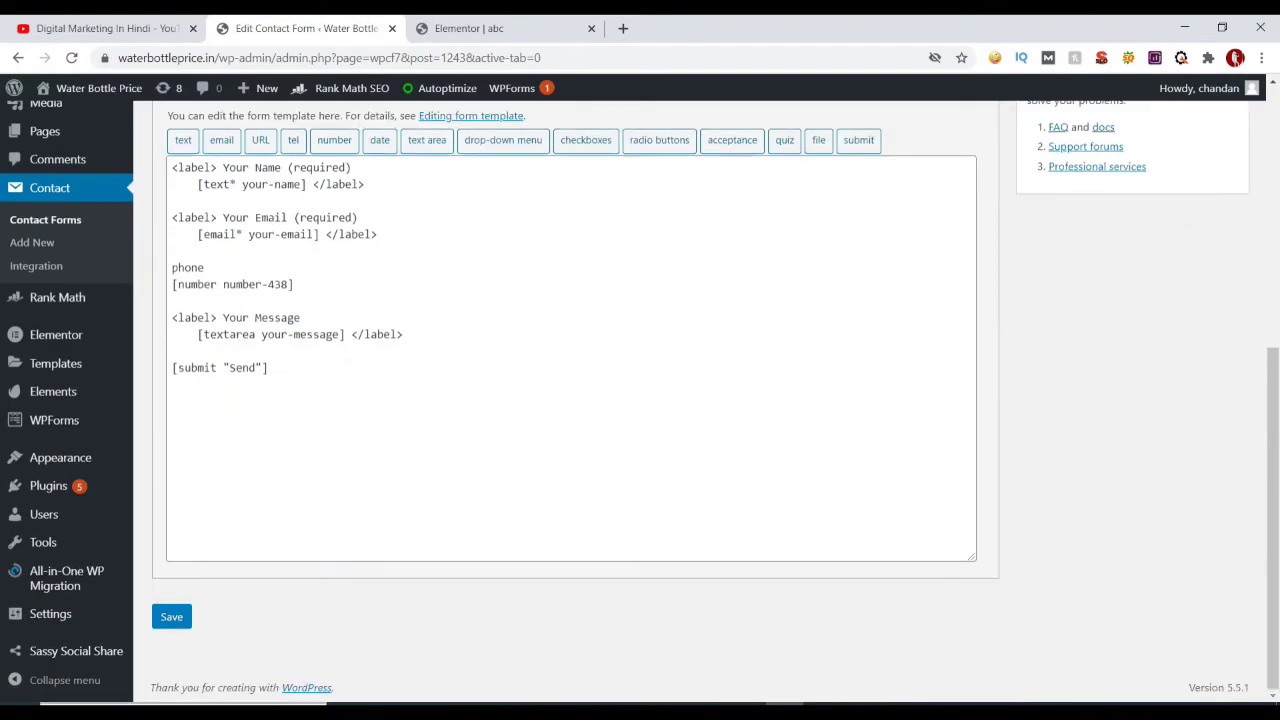
click(166, 618)
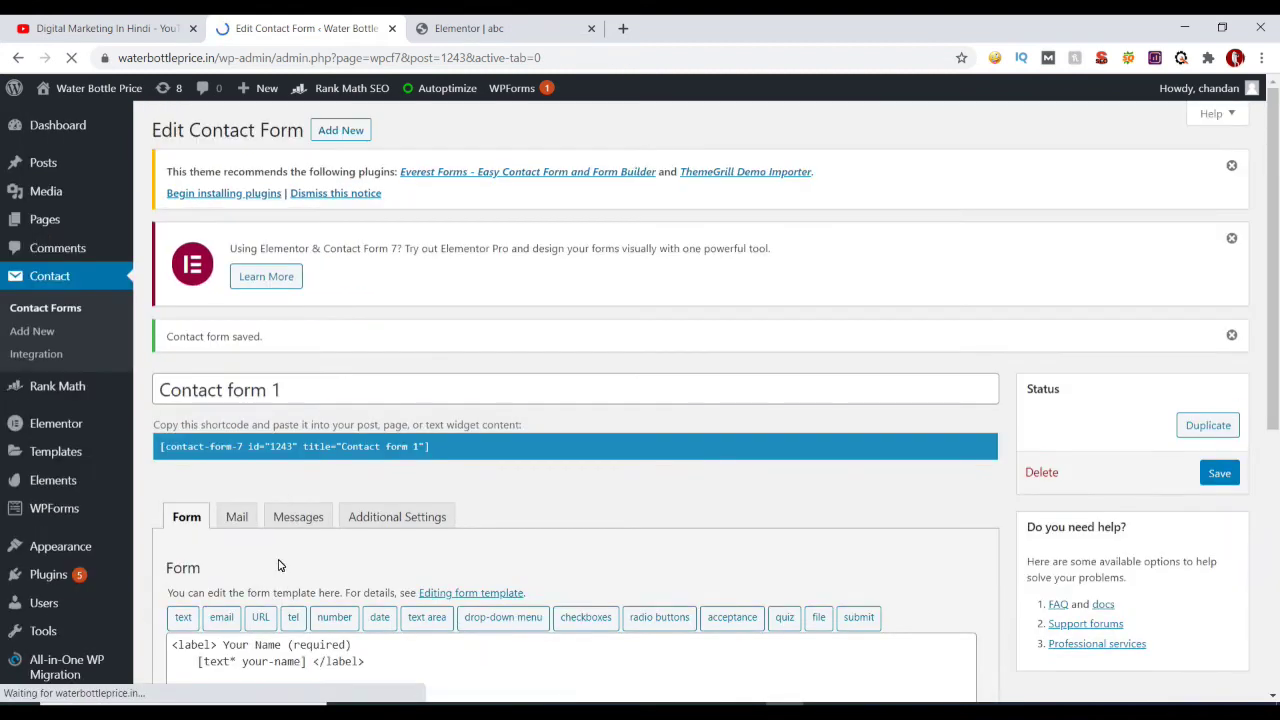
Step: Open the contact form's mail settings and examine the recipient, sender and message body fields
scroll(277, 563, down, 1)
click(236, 433)
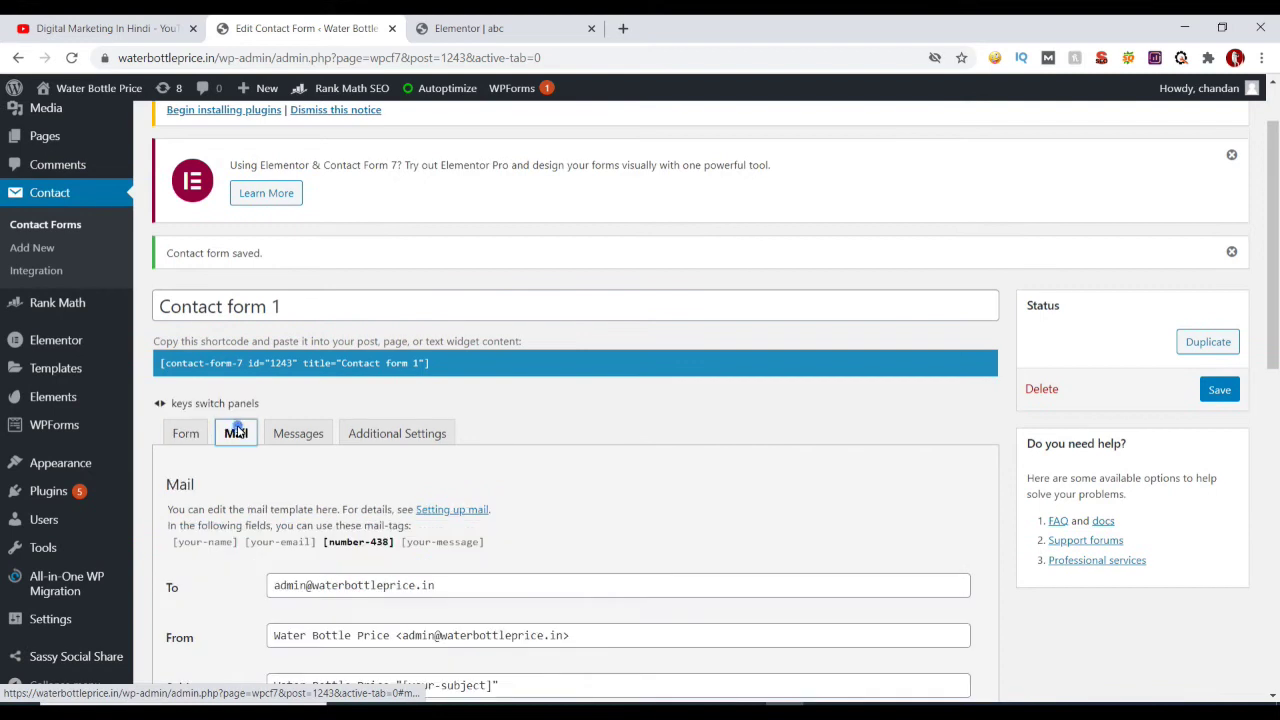
scroll(247, 452, down, 3)
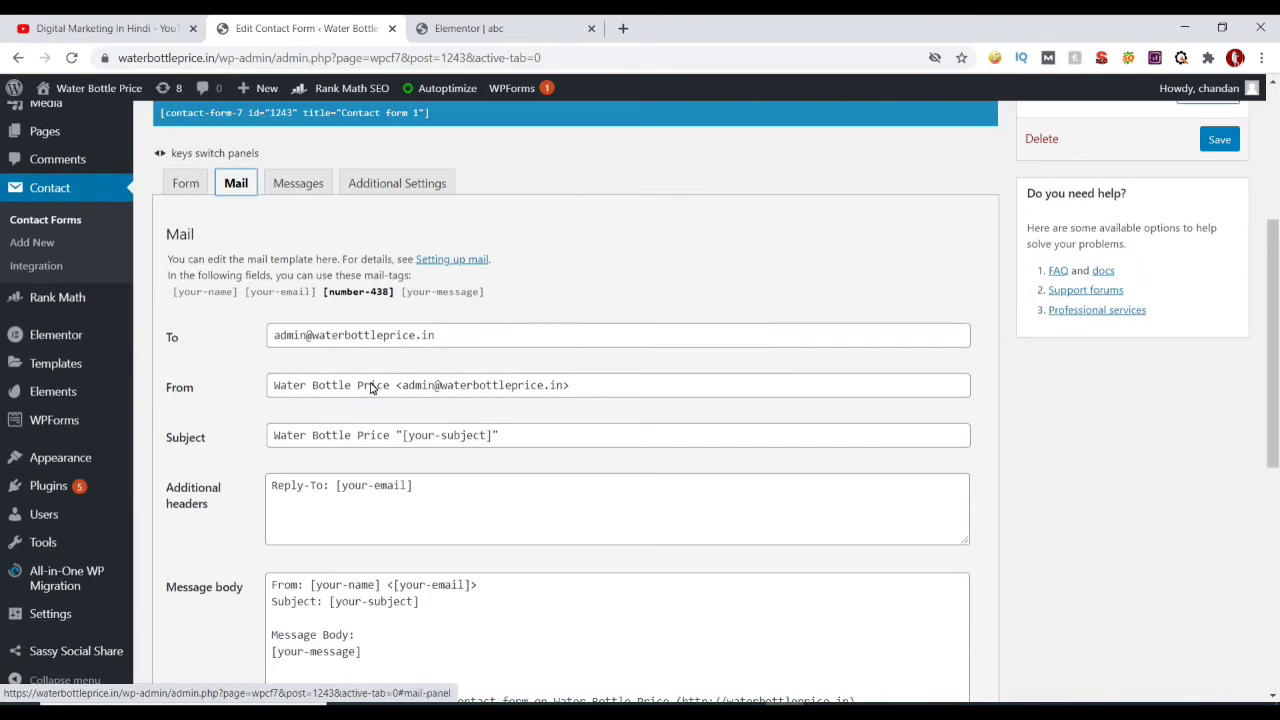
triple_click(446, 340)
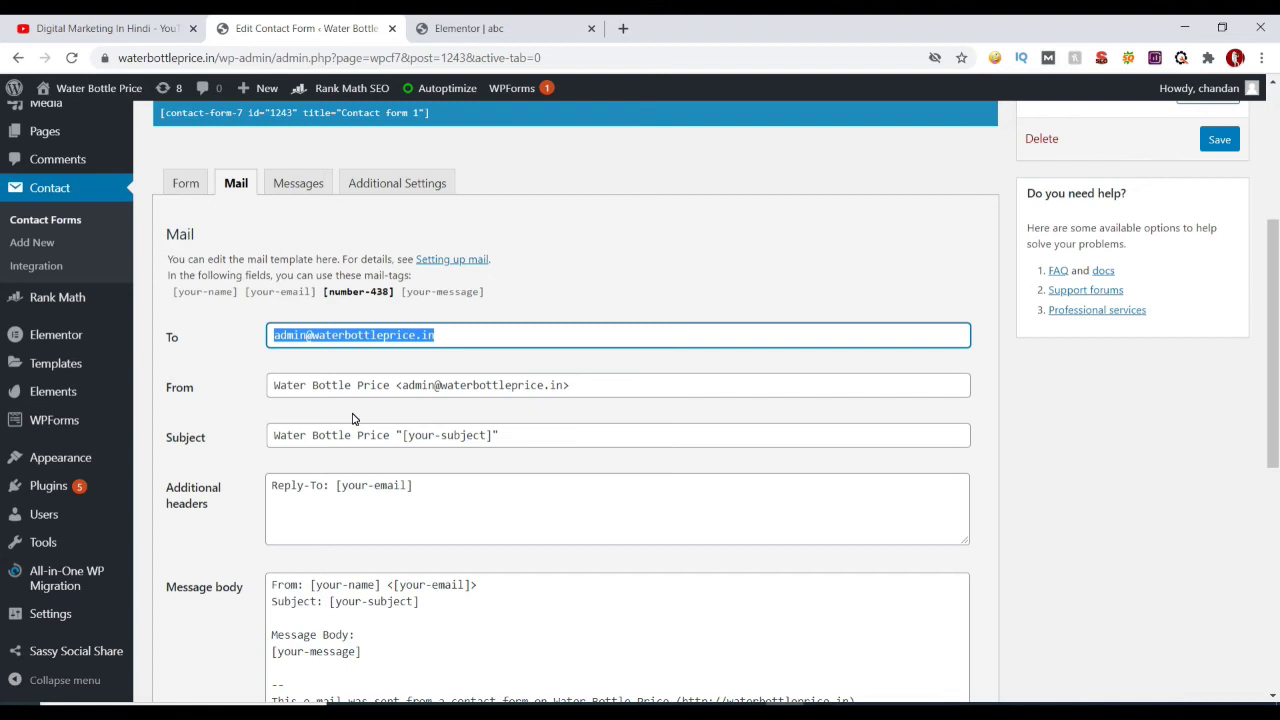
click(288, 396)
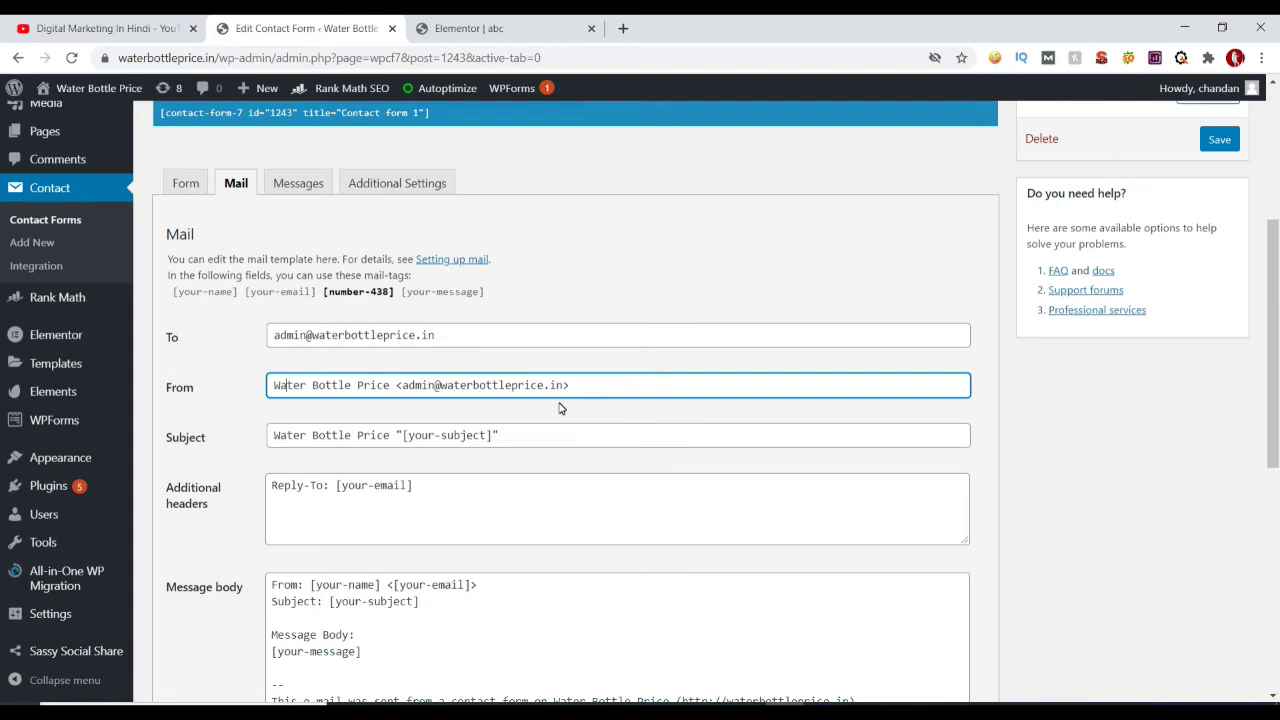
click(587, 386)
scroll(396, 385, down, 3)
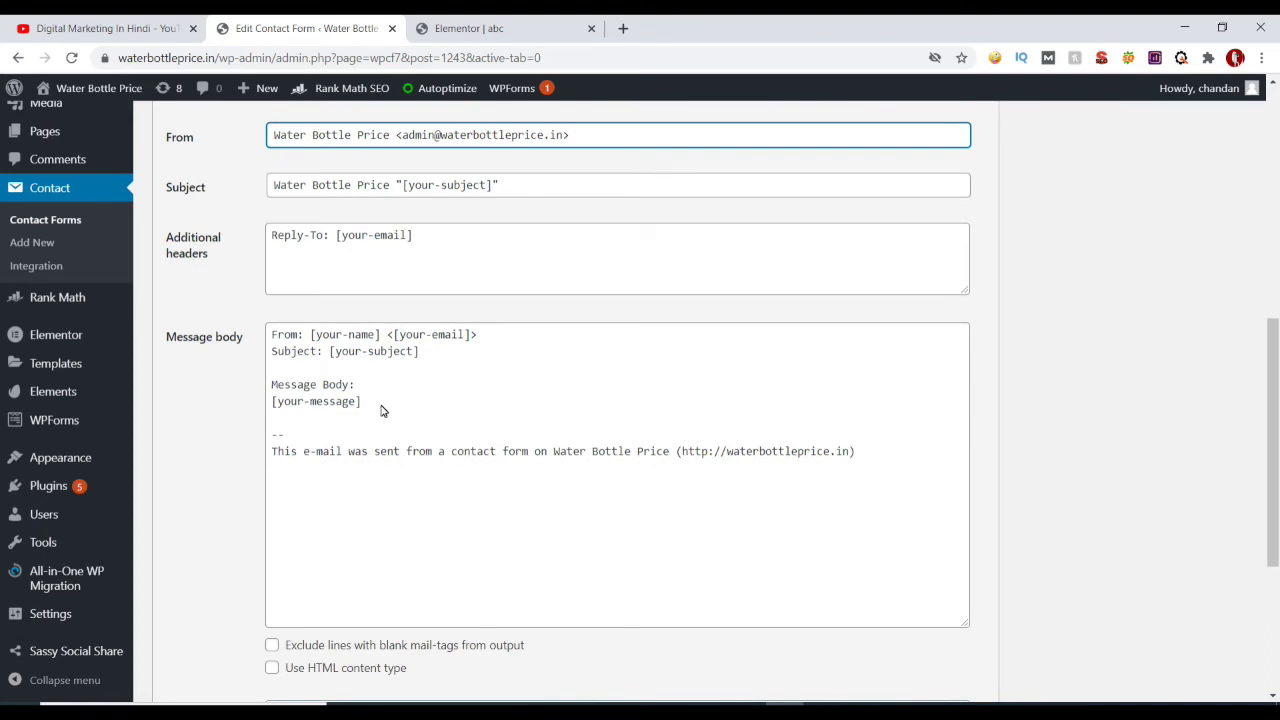
click(380, 410)
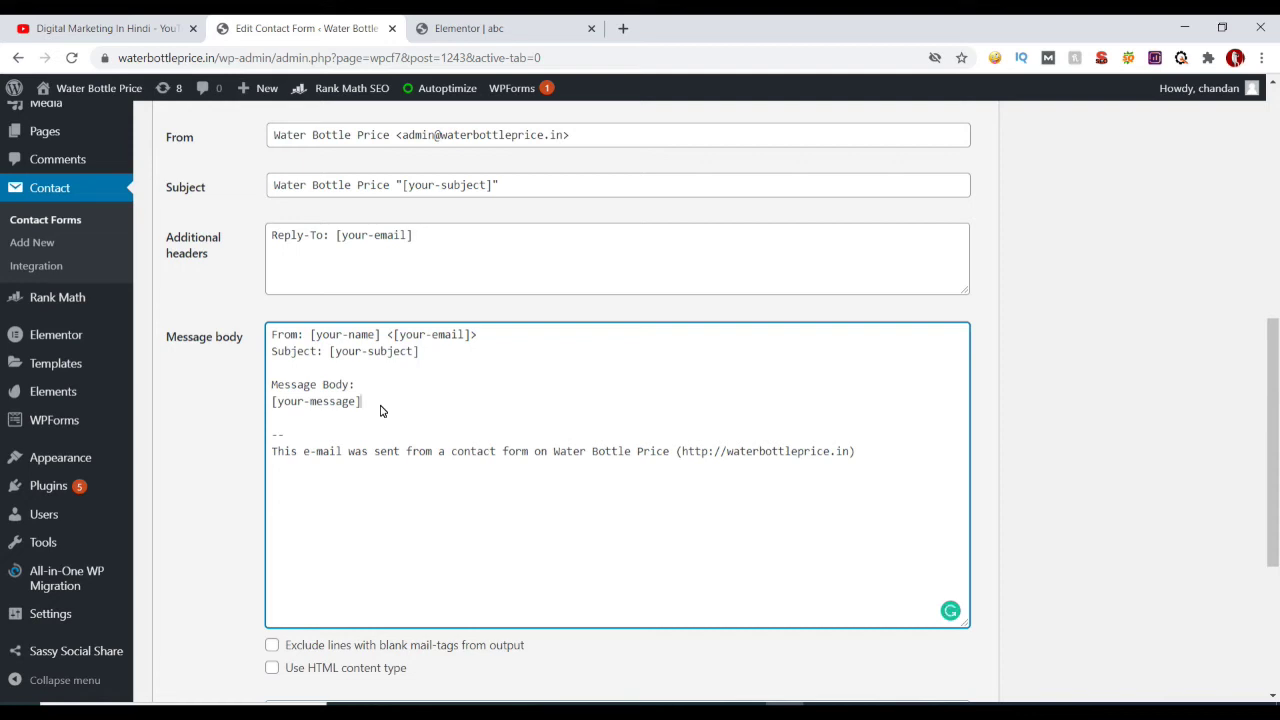
Step: Switch to the Elementor editor's browser tab and add a single-column section to the abc page
click(456, 20)
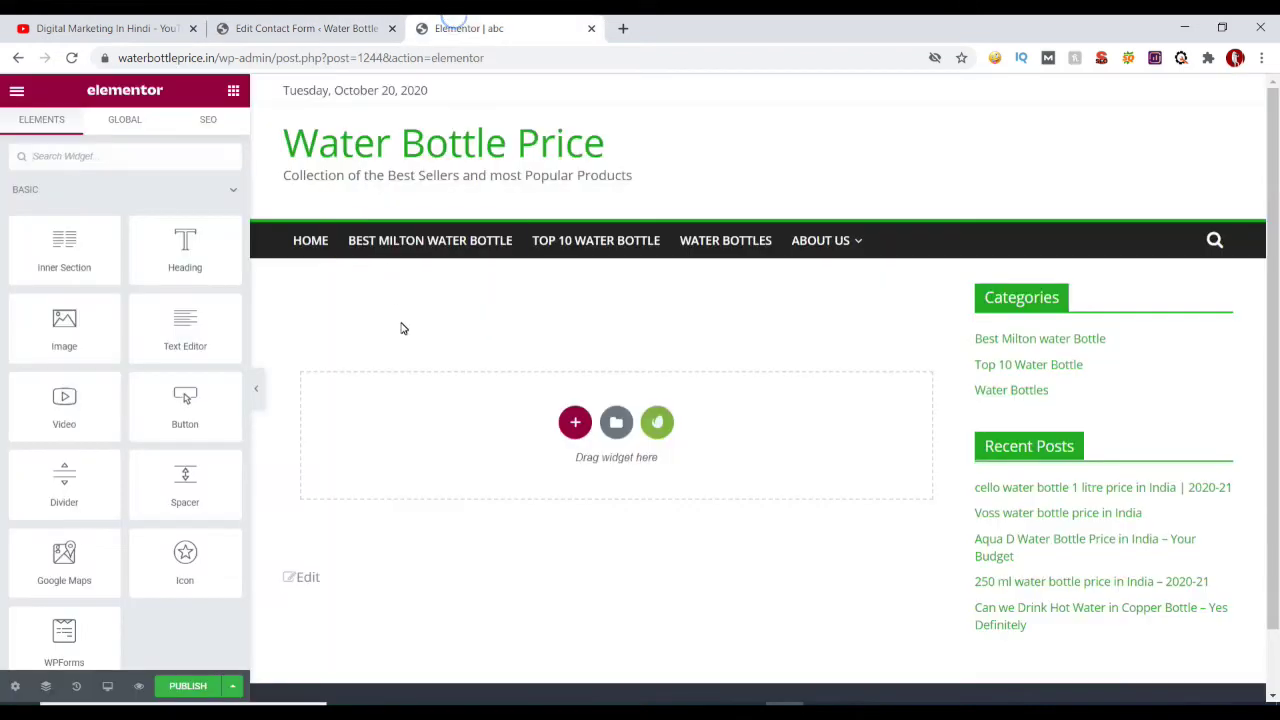
click(570, 430)
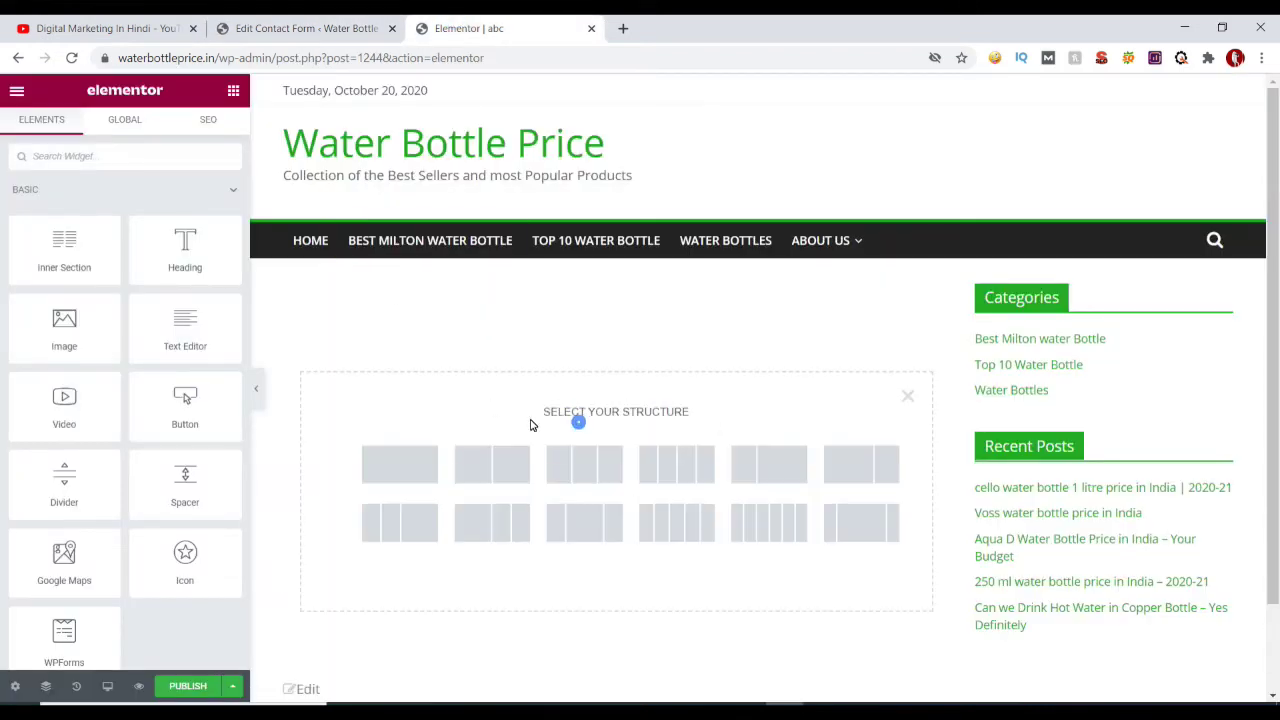
click(398, 463)
click(437, 305)
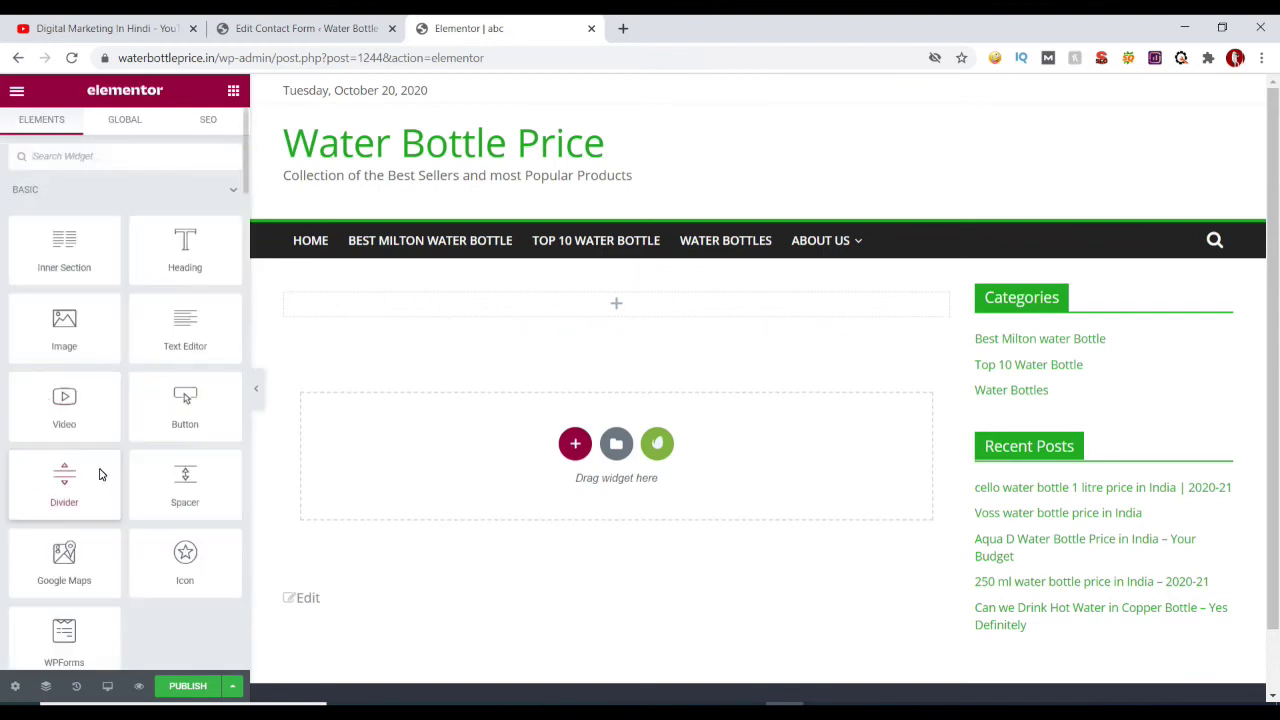
Step: Find the Shortcode widget among the General widgets and place it in the new section
scroll(104, 474, down, 3)
scroll(110, 474, down, 10)
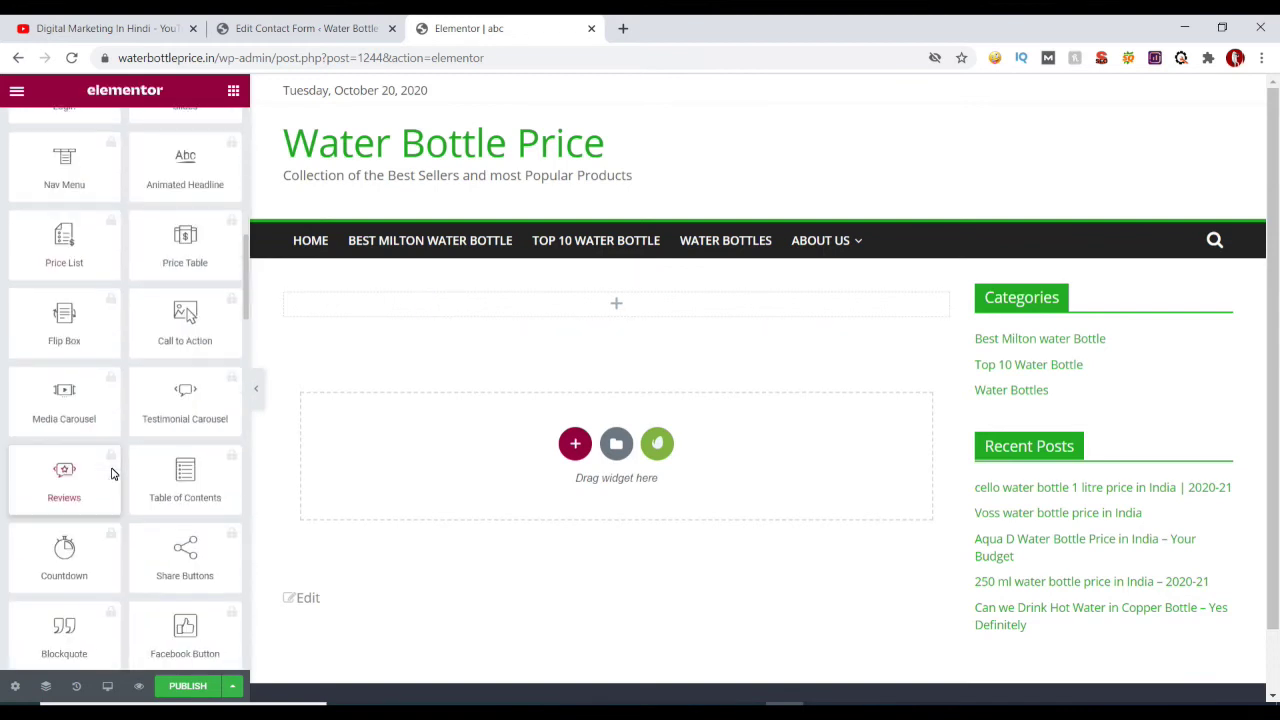
scroll(112, 474, down, 2)
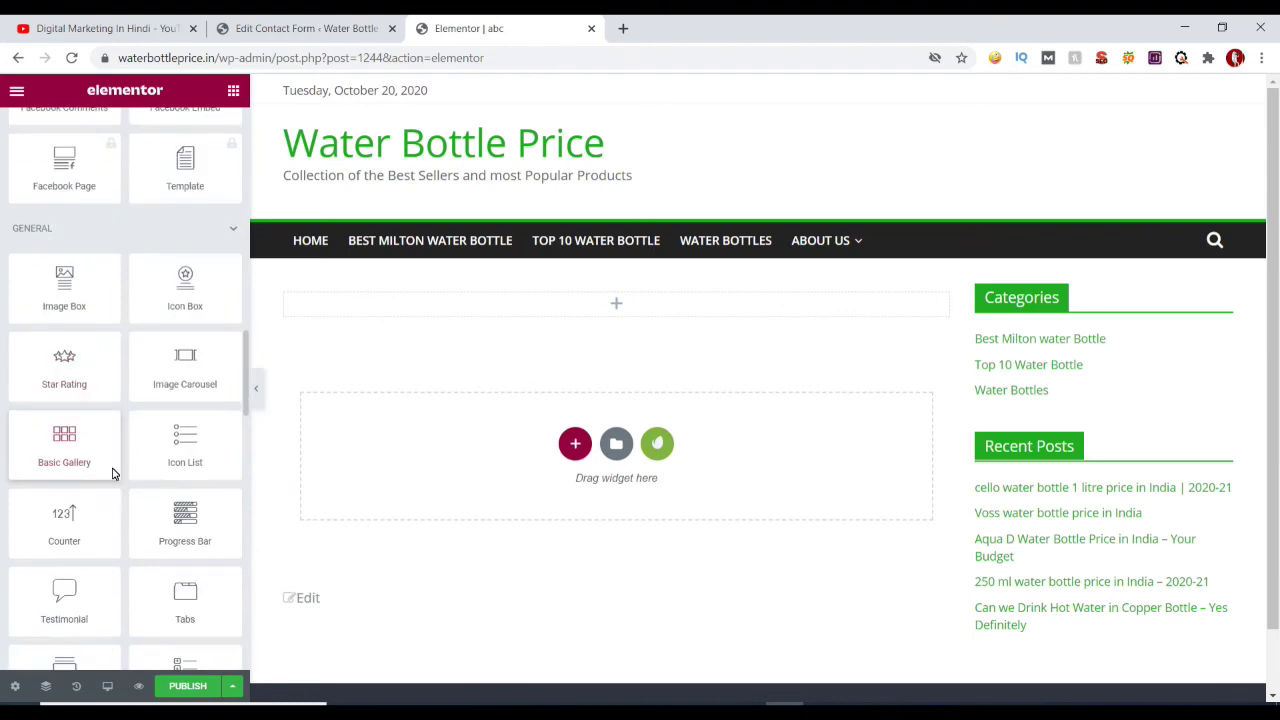
scroll(131, 471, down, 8)
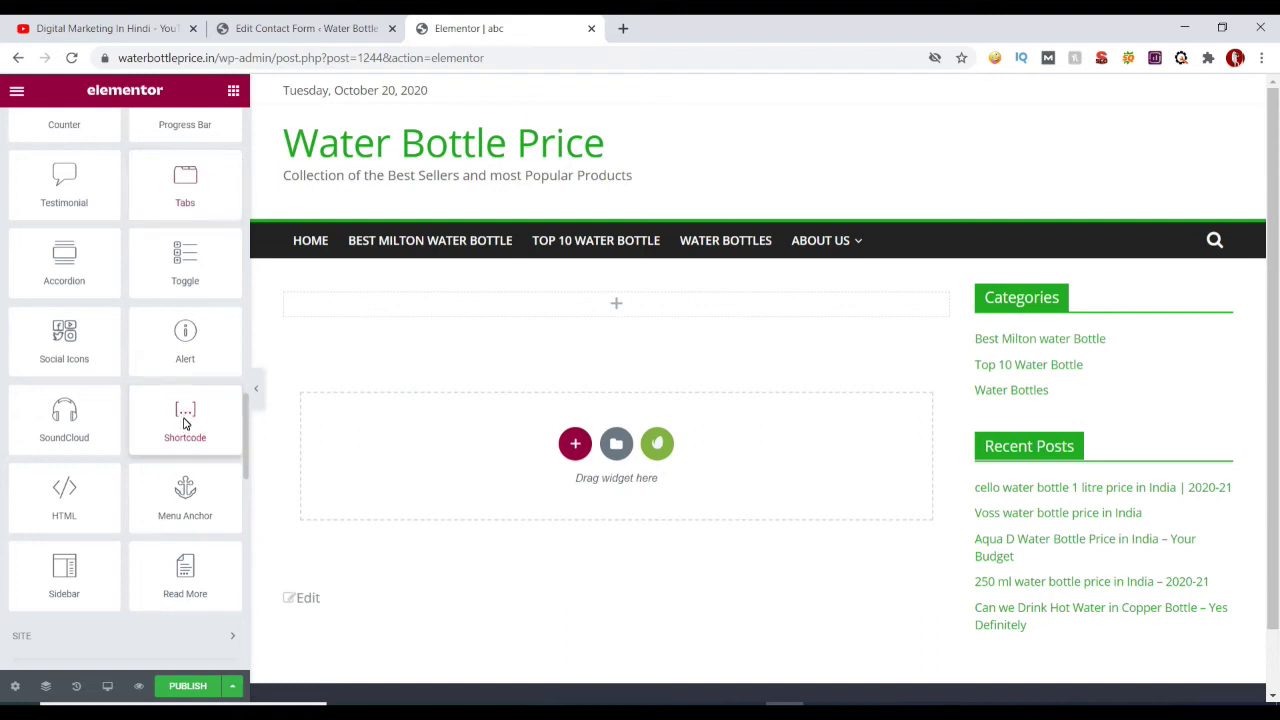
drag(180, 424, 437, 302)
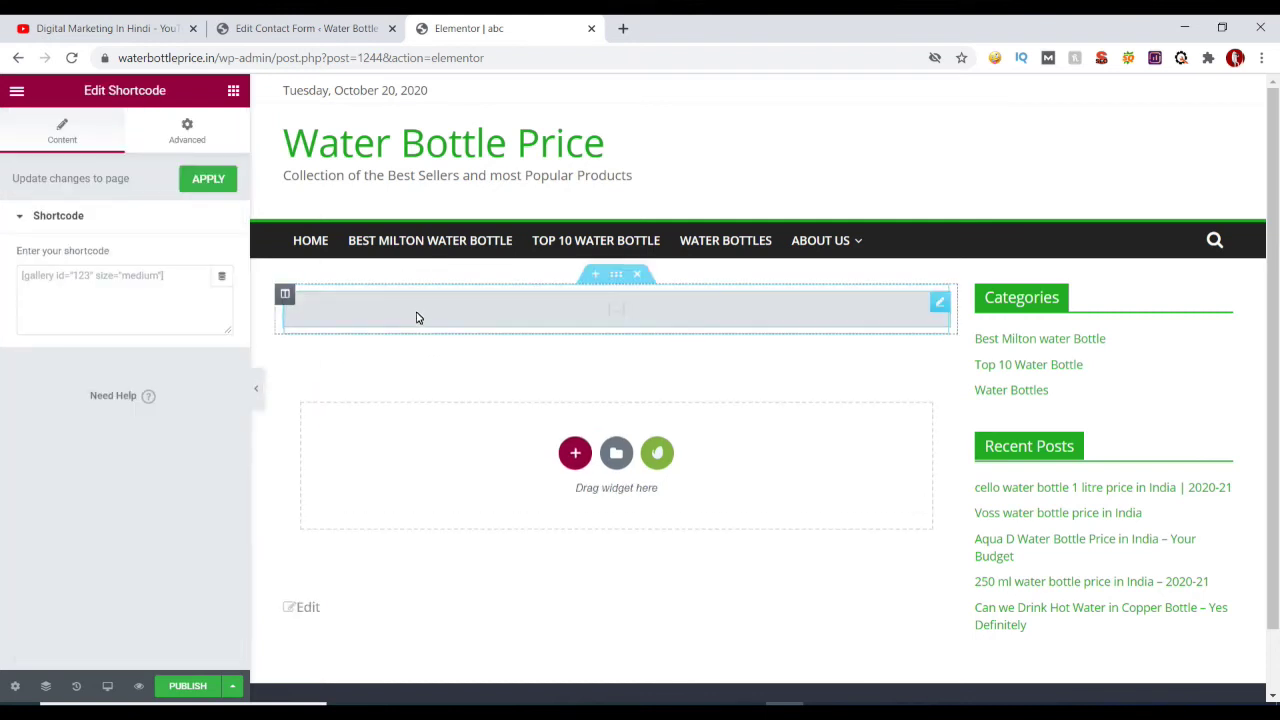
click(168, 284)
Step: Copy the shortcode [contact-form-7 id="1243" title="Contact form 1"] from the contact form's page and paste it into the Elementor Shortcode widget
click(300, 28)
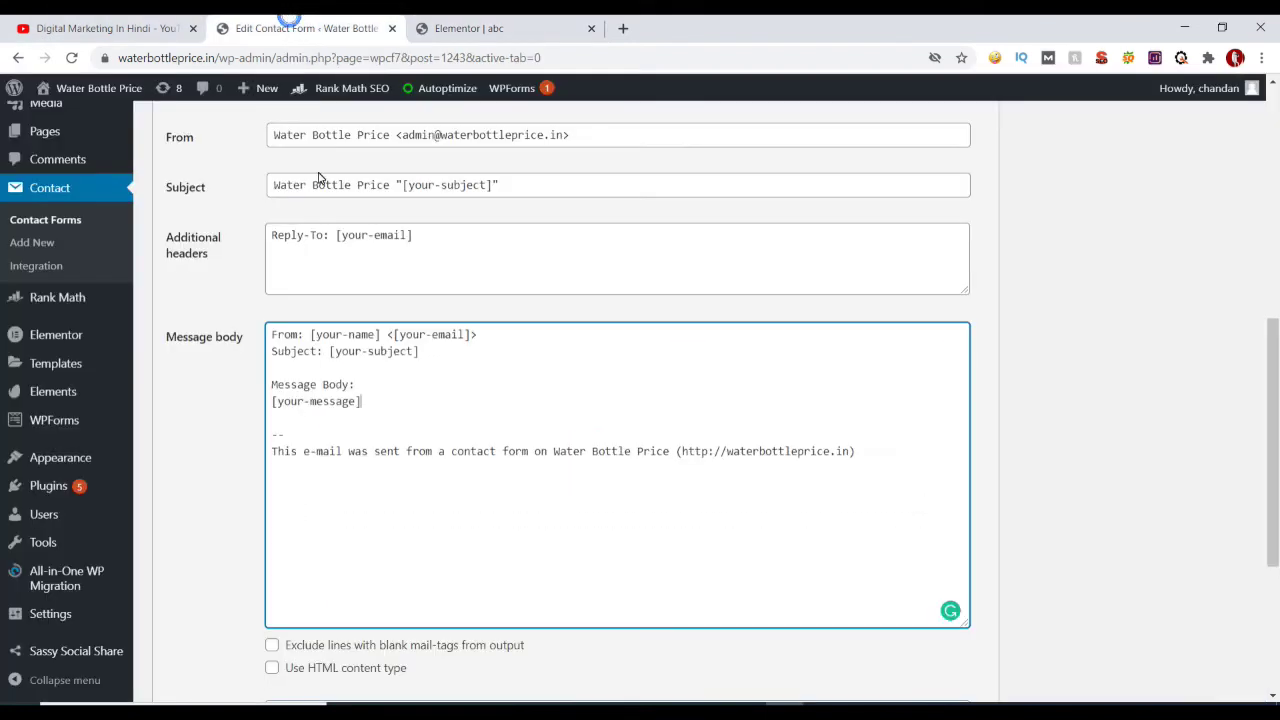
scroll(351, 288, up, 6)
click(362, 448)
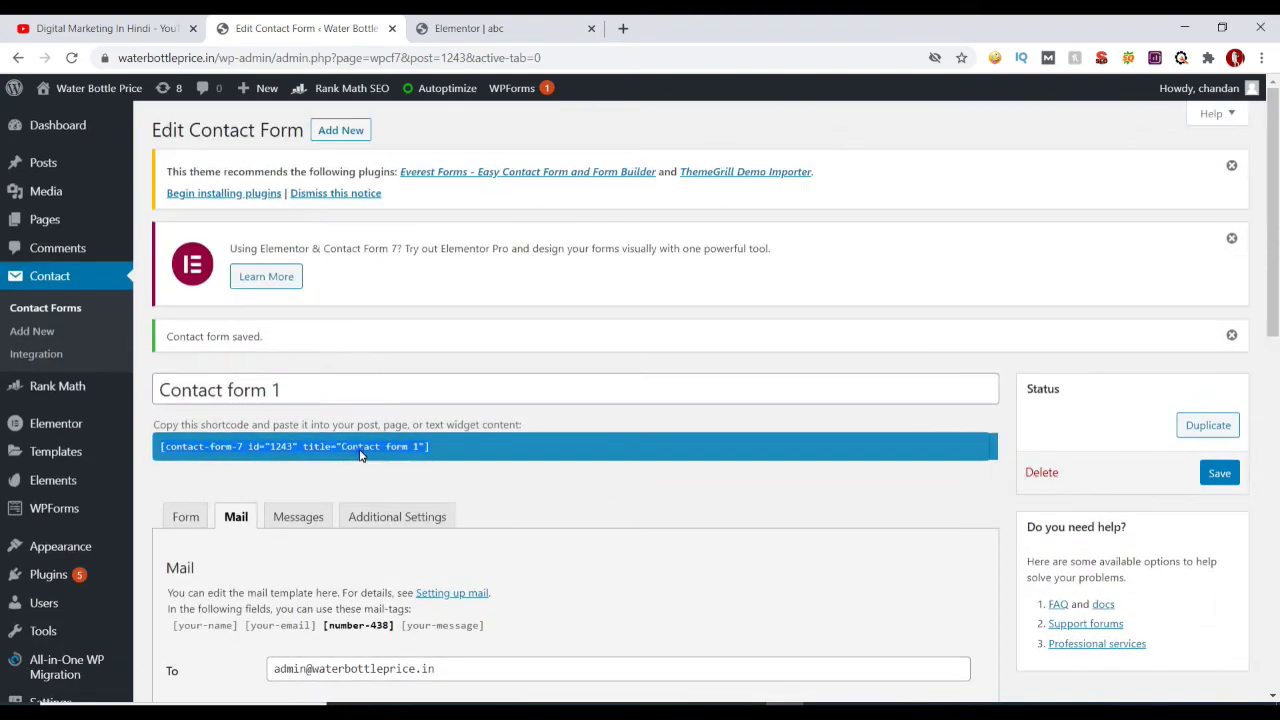
right_click(404, 450)
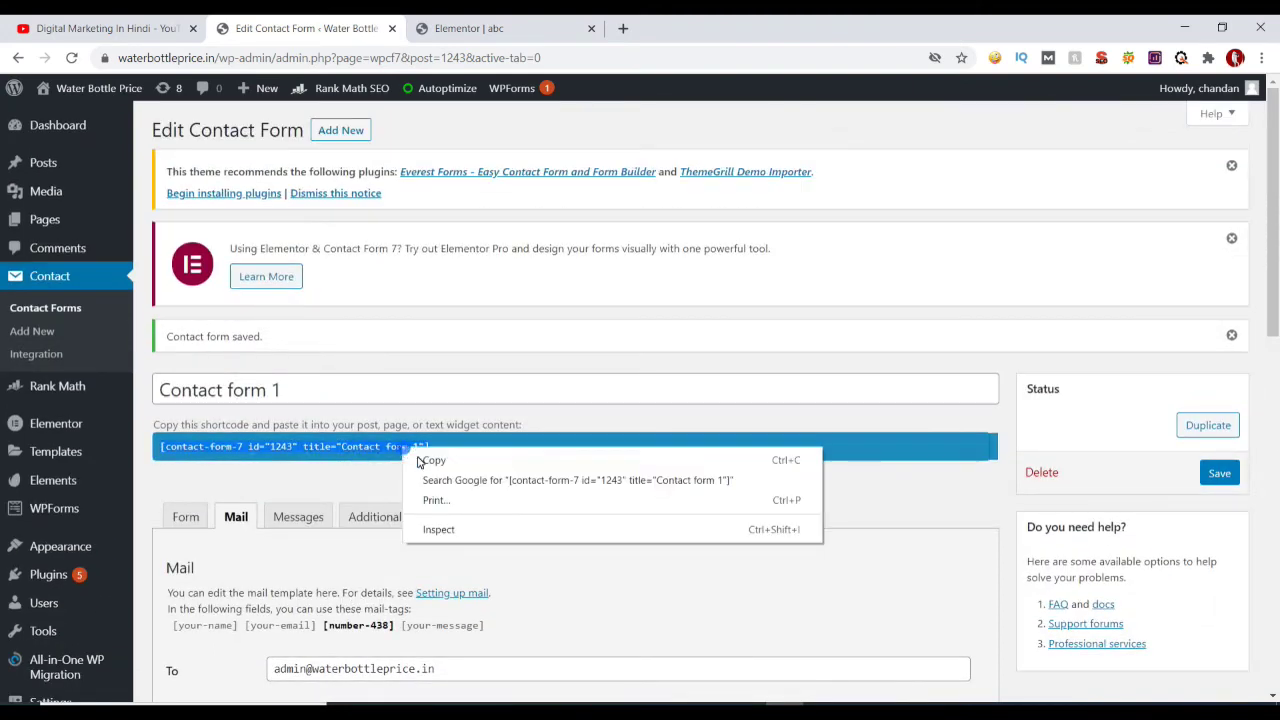
click(433, 460)
click(450, 28)
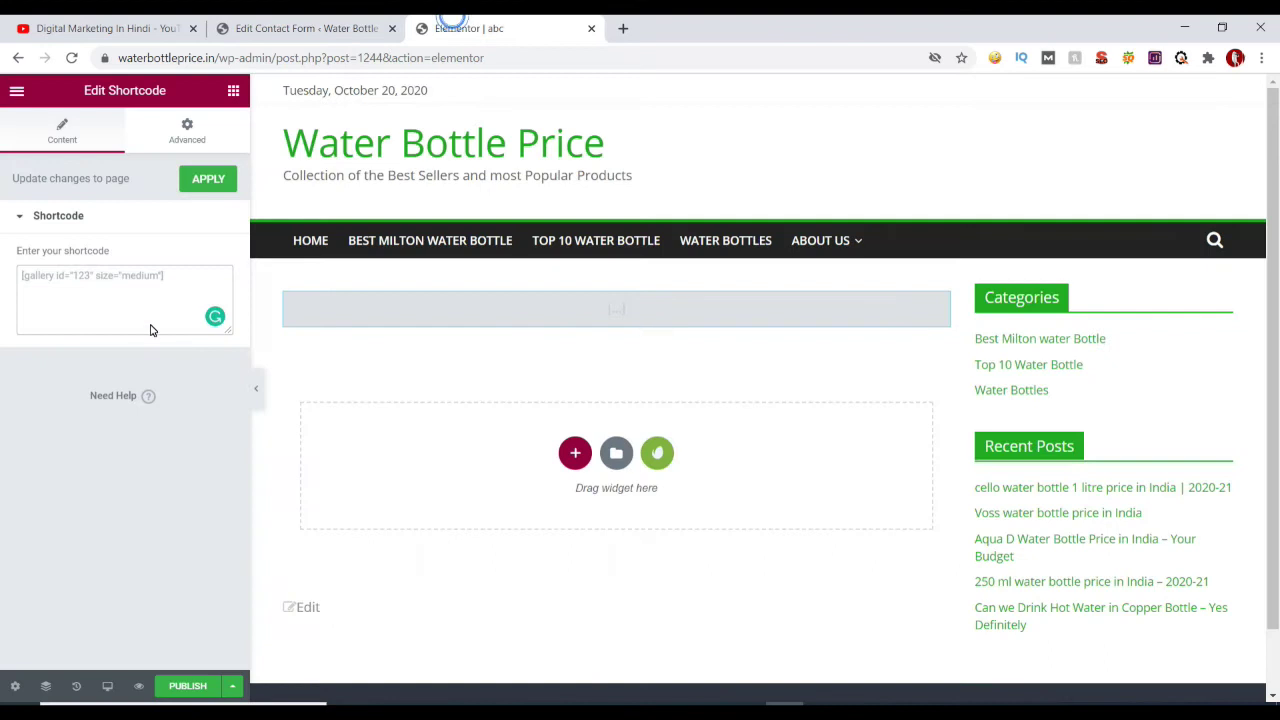
right_click(85, 279)
click(131, 406)
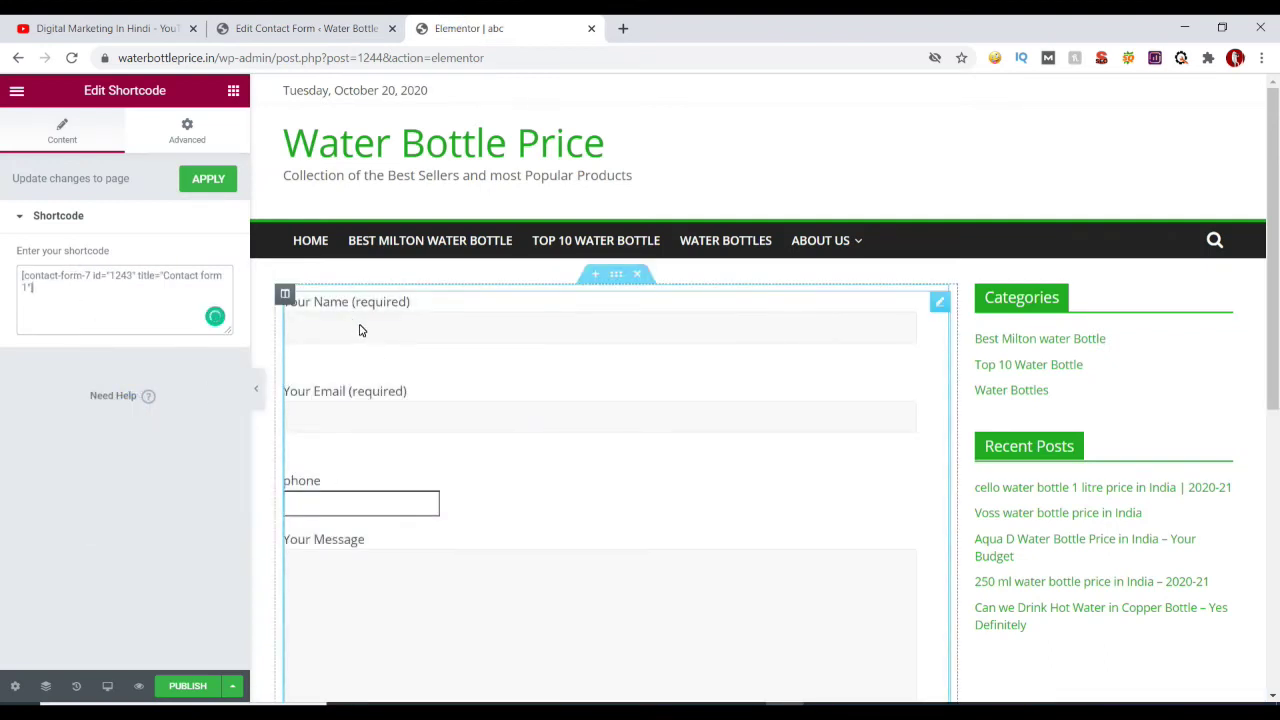
scroll(432, 500, down, 1)
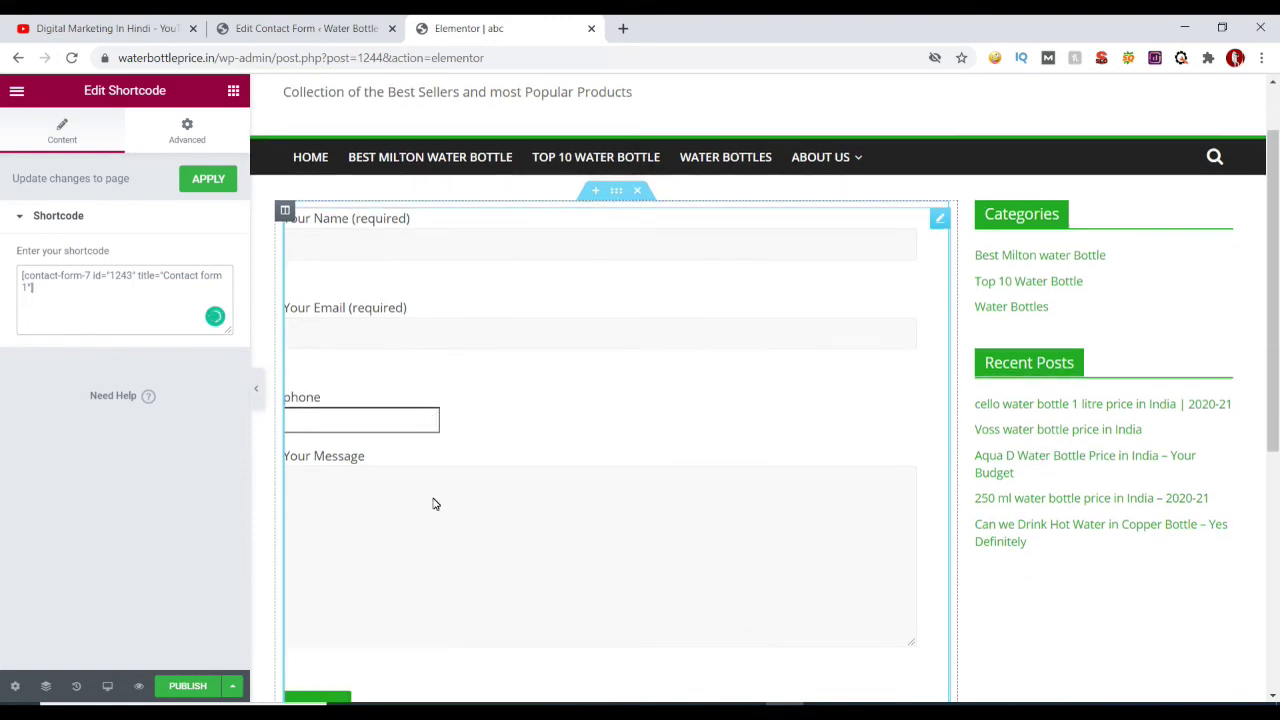
key(ctrl+1)
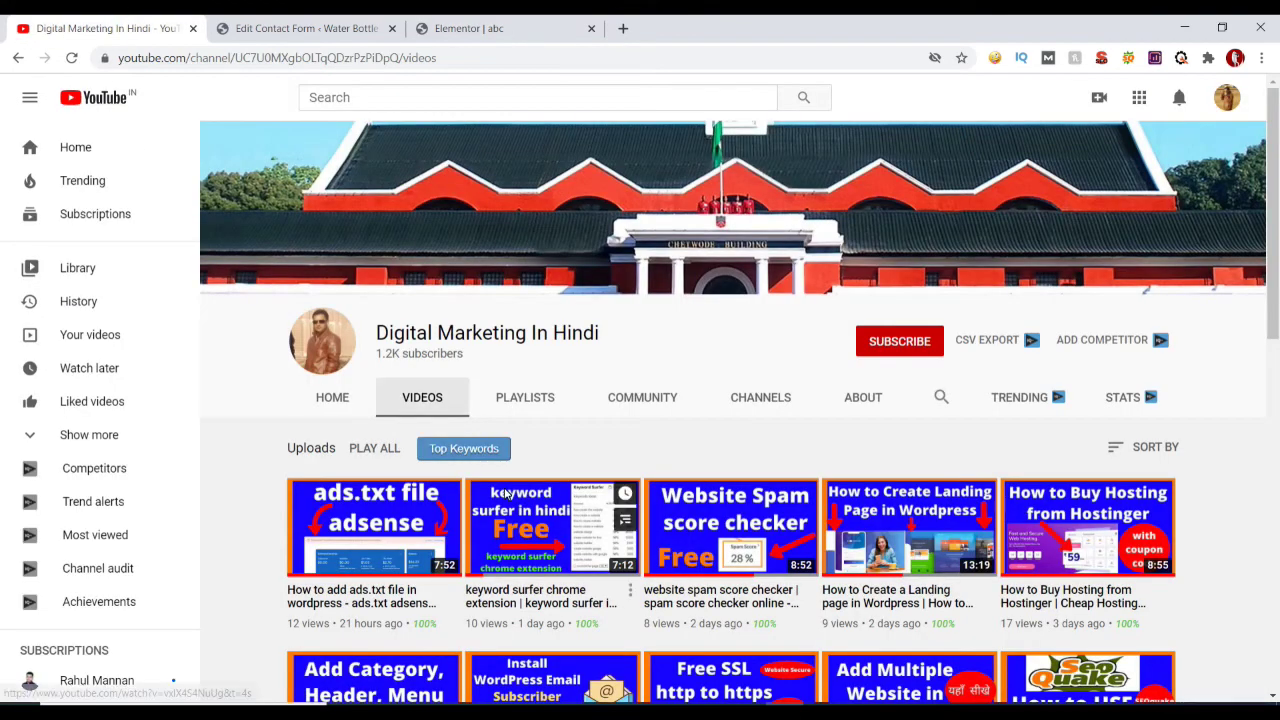
scroll(527, 519, down, 3)
scroll(527, 519, down, 5)
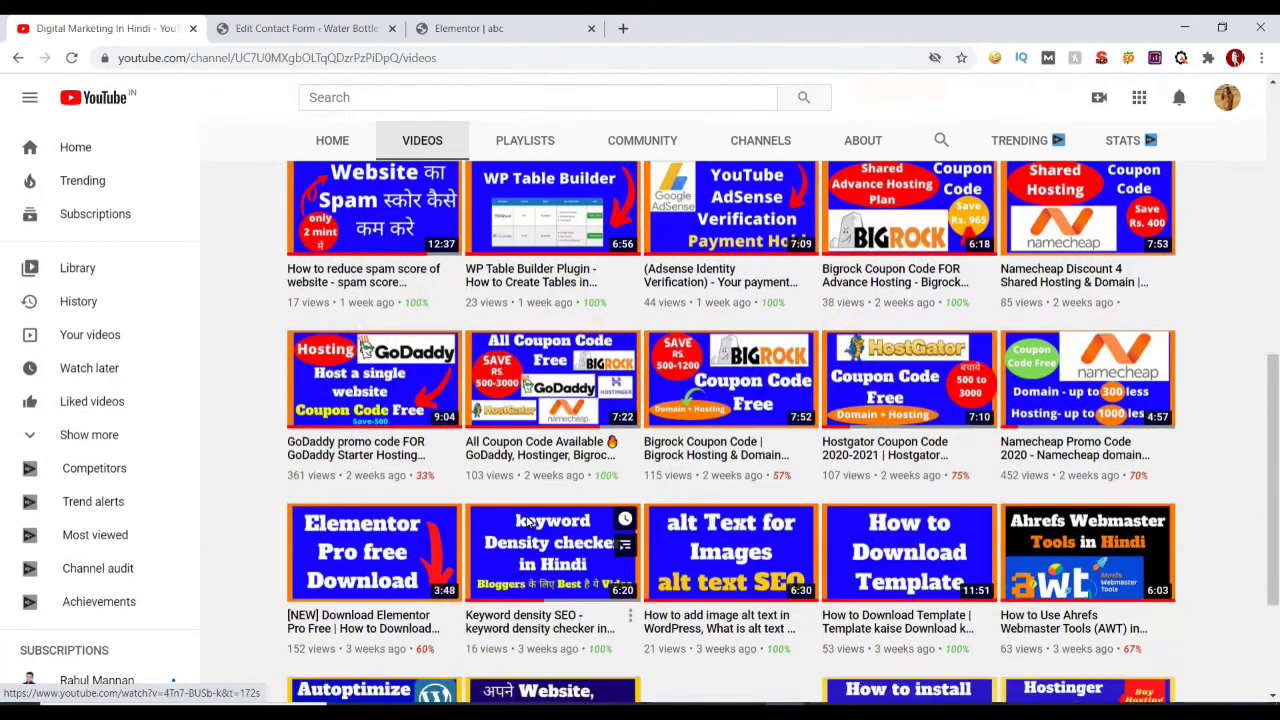
scroll(483, 560, up, 7)
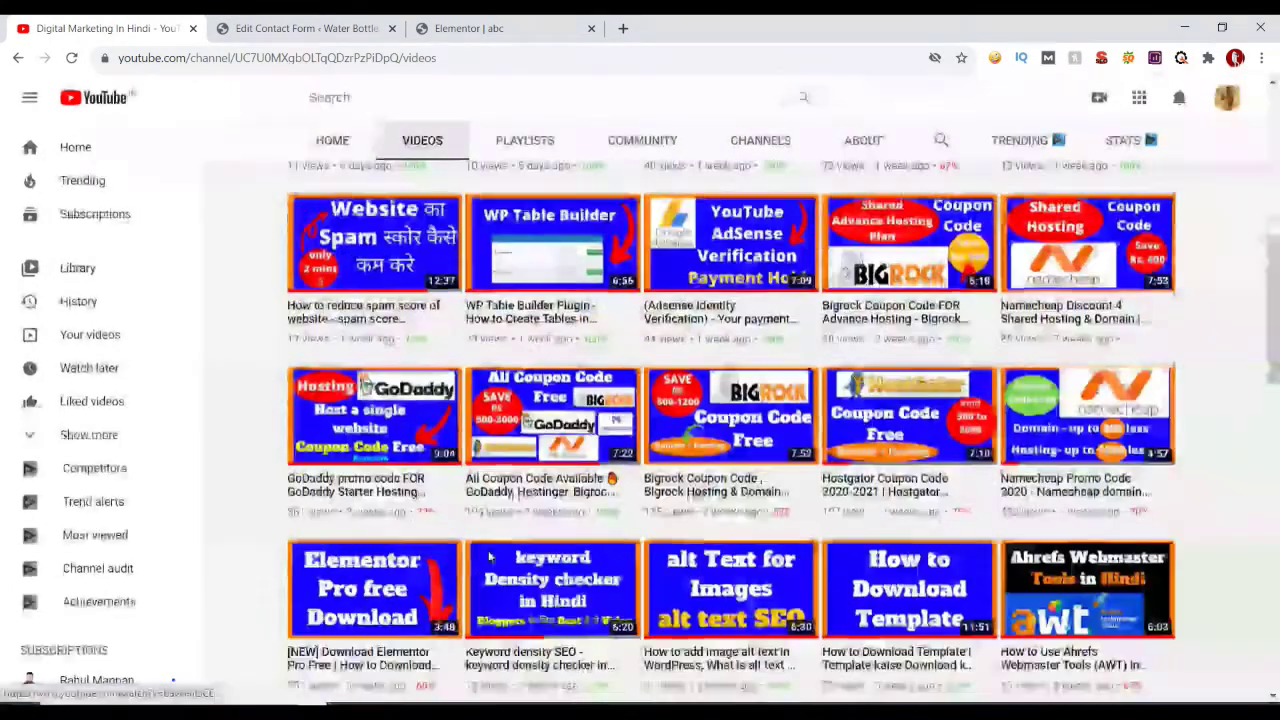
scroll(483, 562, up, 3)
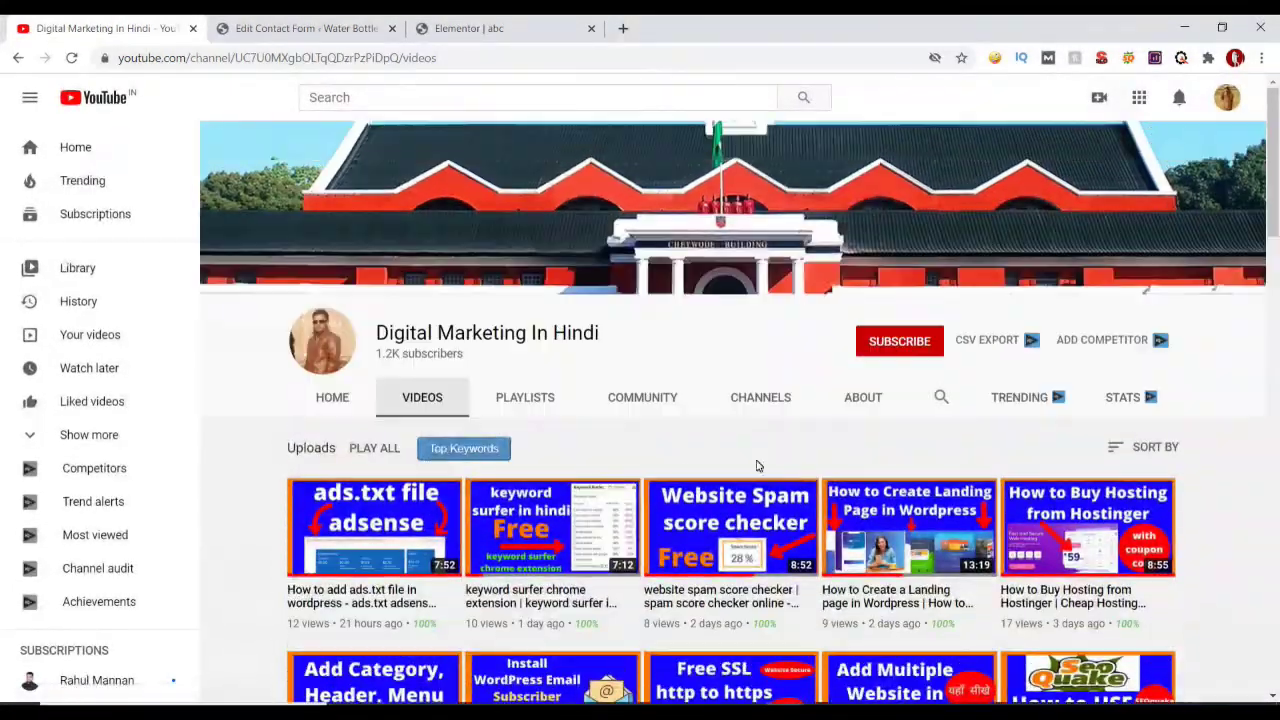
Step: Return to the contact form's mail settings and replace the "Message Body:" and [your-message] lines with the labels "Name:", "phone:" and "Email:"
key(ctrl+Tab)
scroll(394, 457, down, 3)
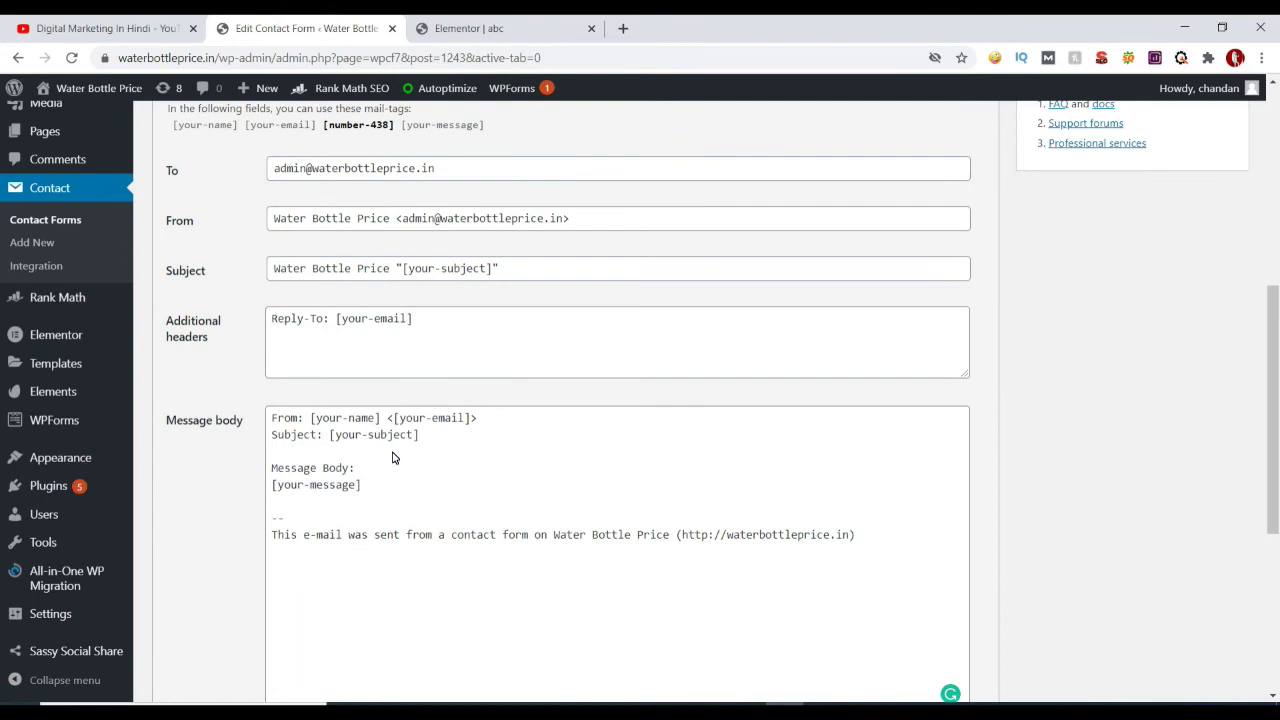
scroll(394, 457, up, 2)
click(373, 484)
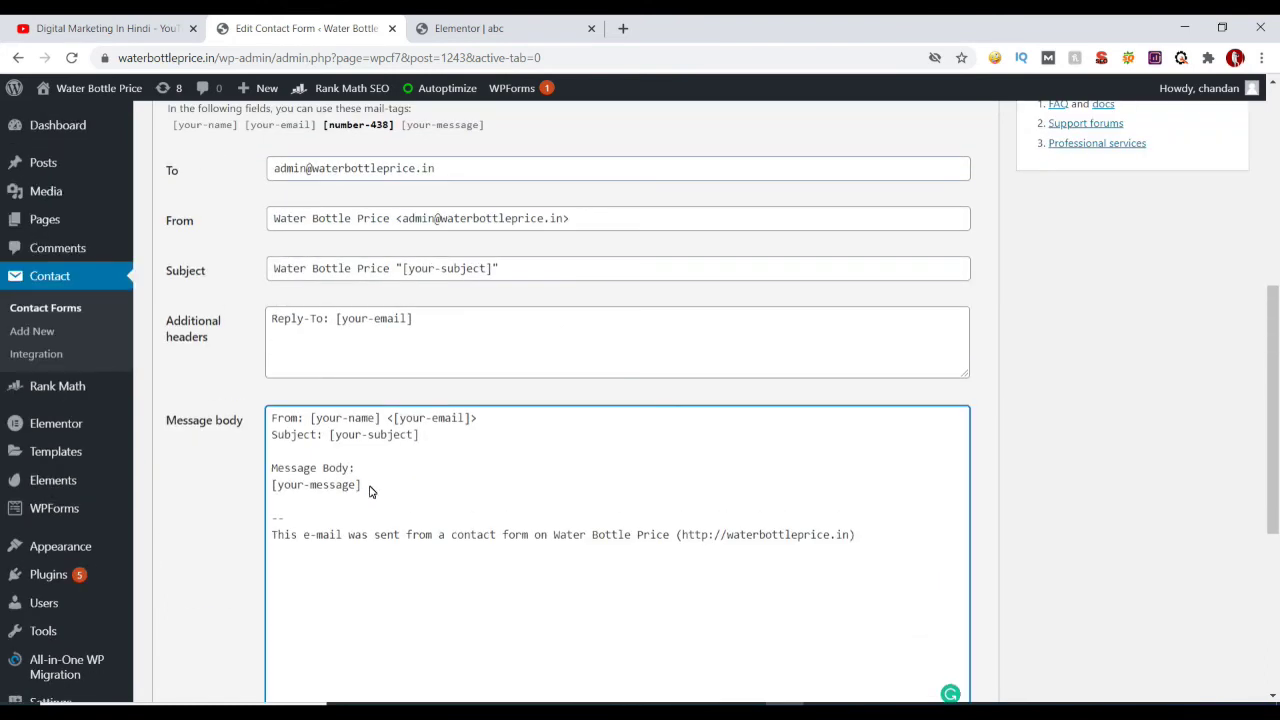
drag(366, 487, 265, 475)
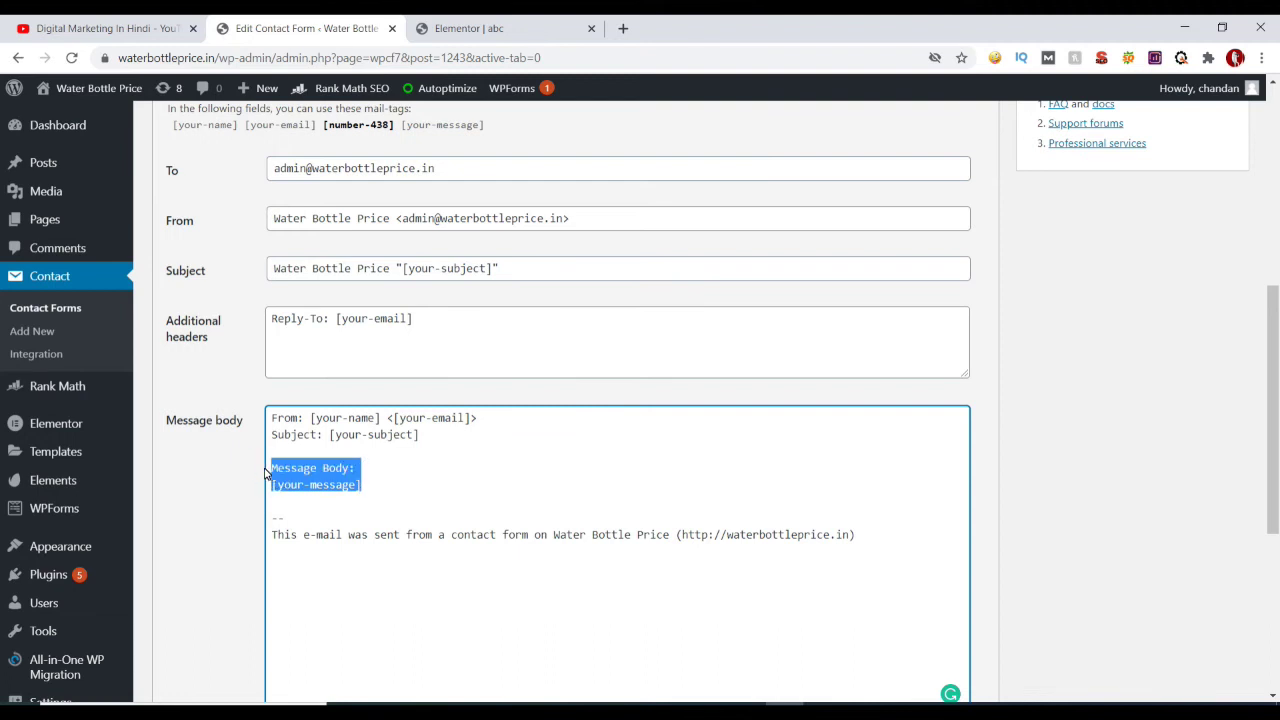
key(BackSpace)
text(Name)
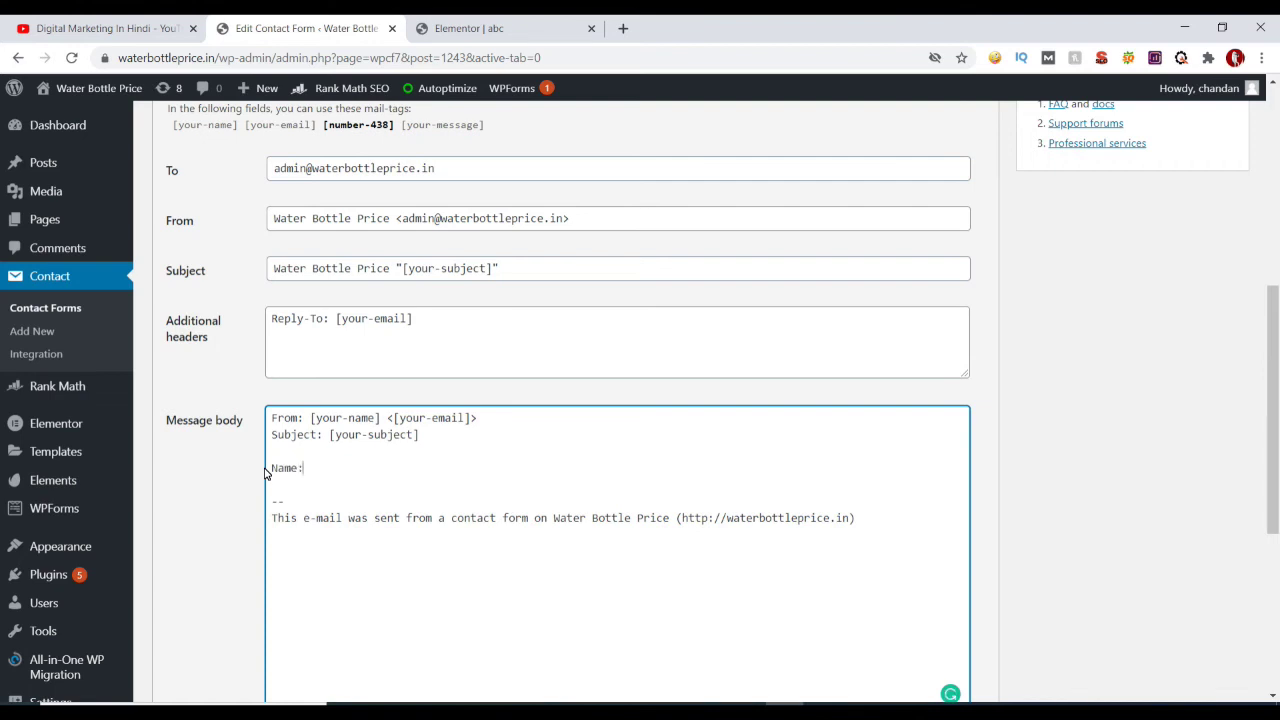
text(:)
key(Return)
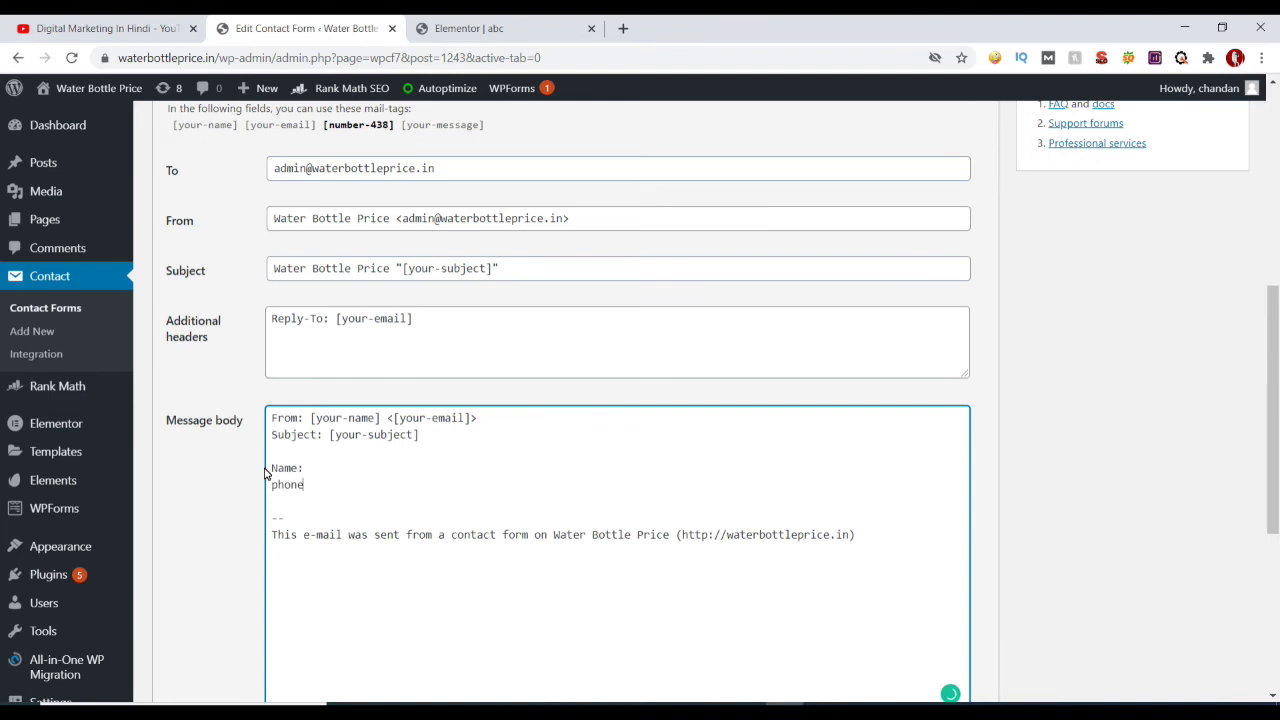
text(phone:)
key(Return)
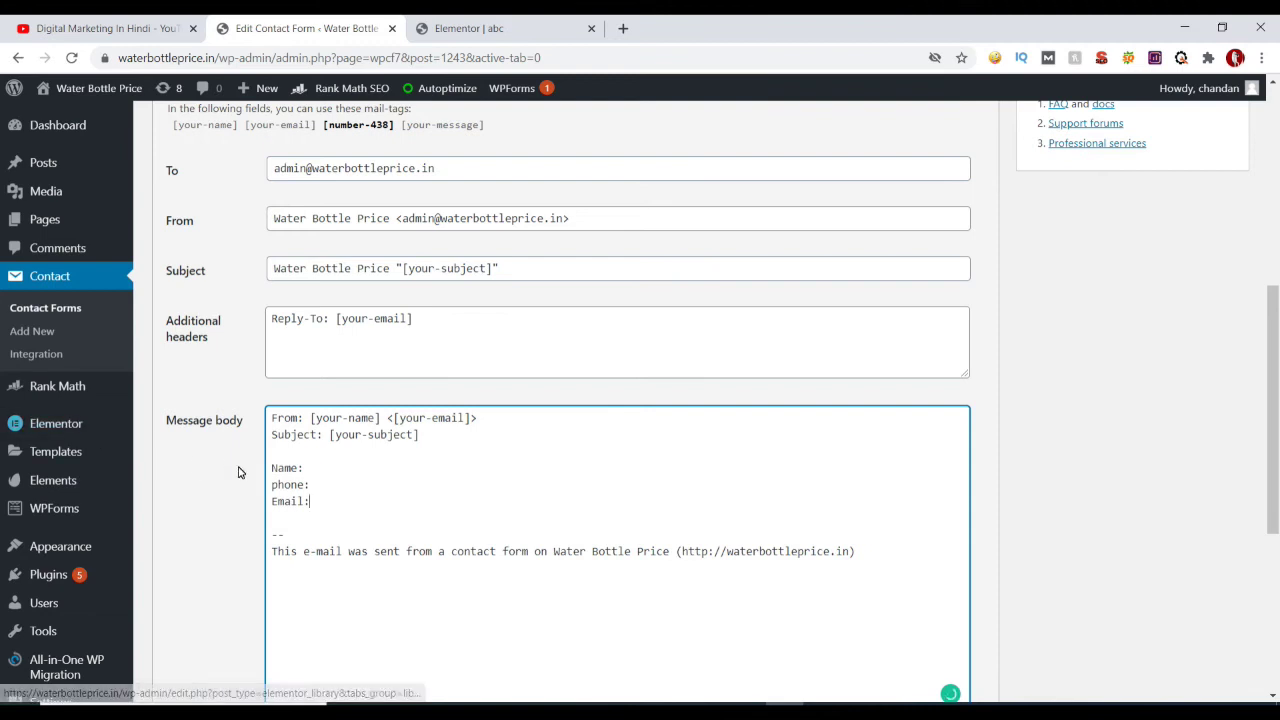
Step: Copy the [your-name] mail-tag and paste it after the "Name:" label in the message body
click(331, 474)
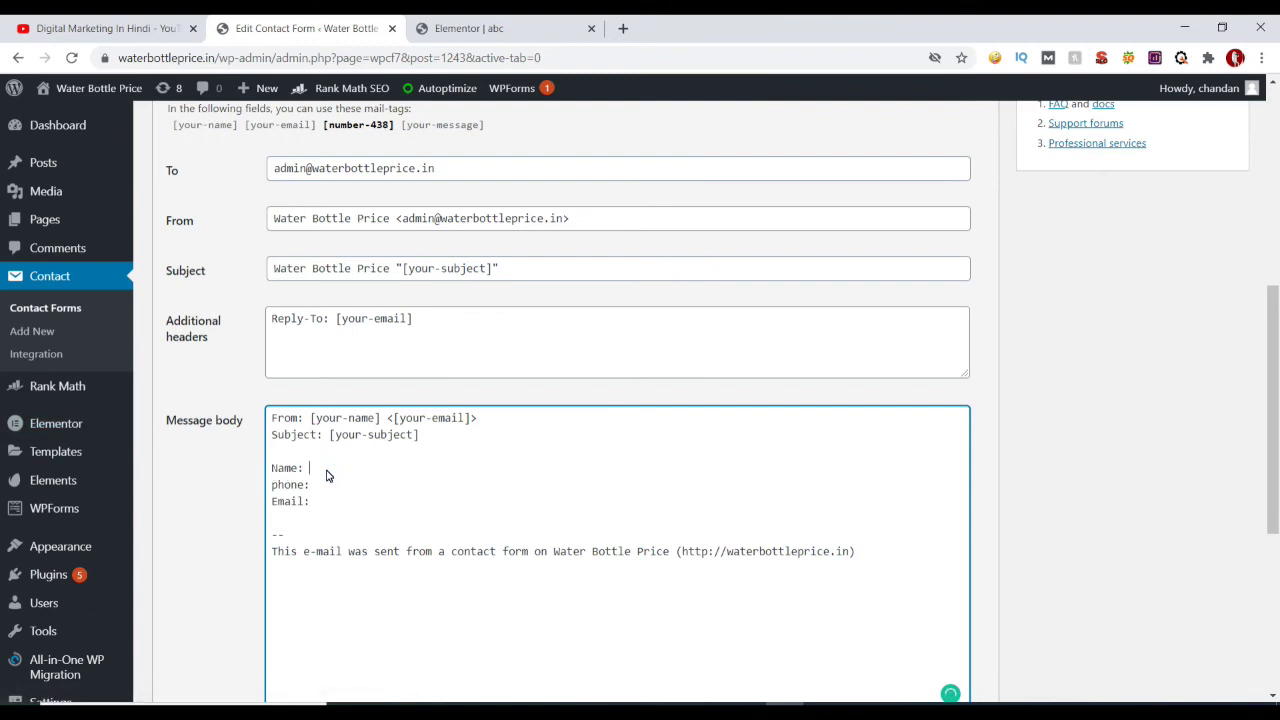
scroll(326, 475, up, 1)
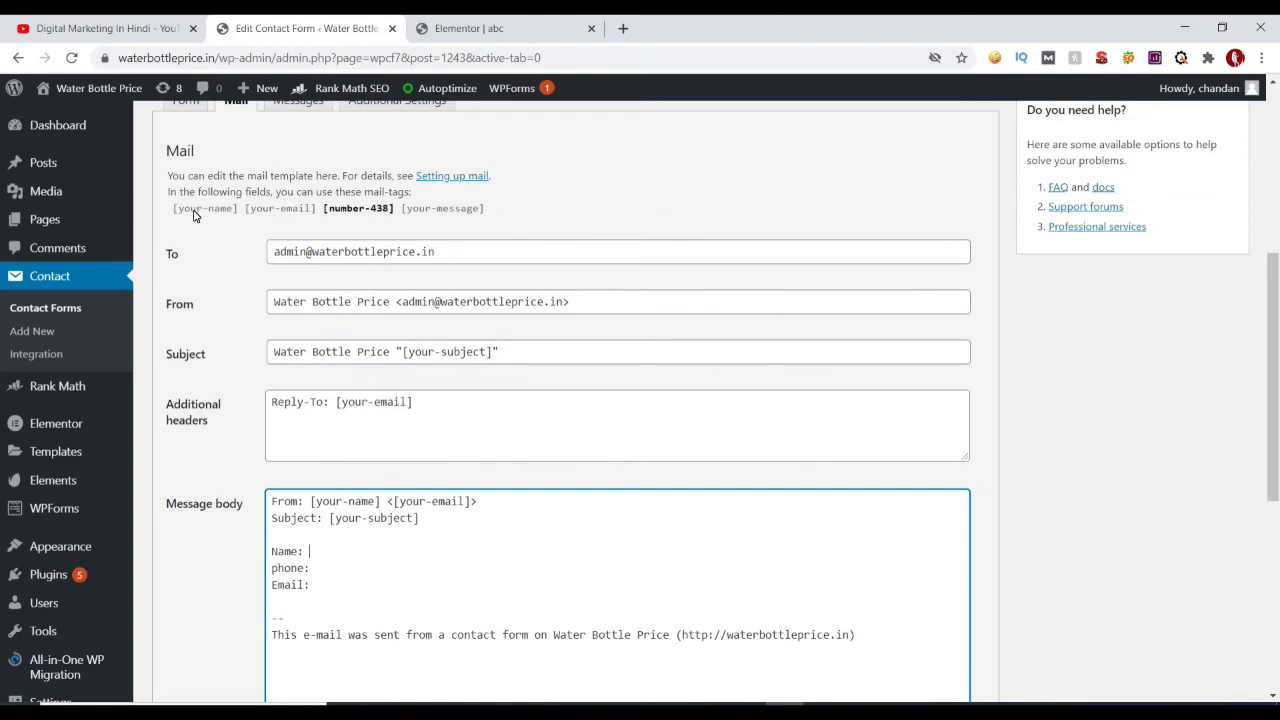
drag(172, 208, 240, 211)
key(ctrl+c)
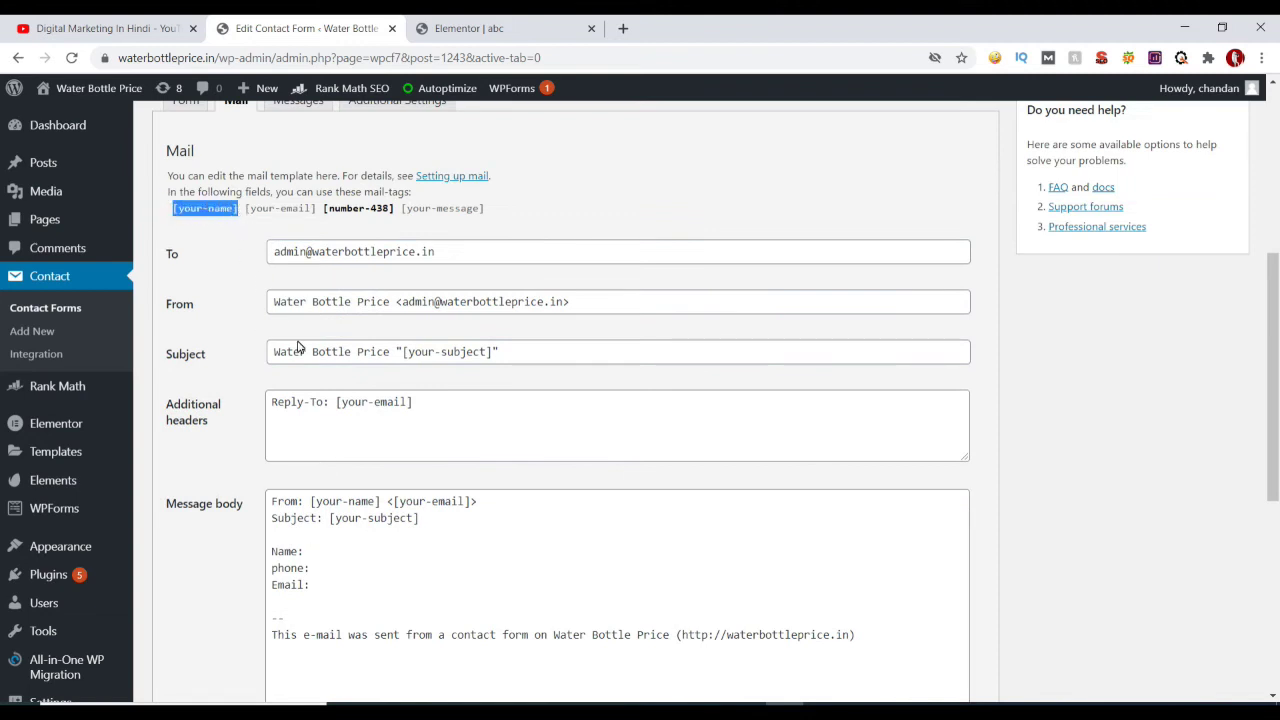
click(350, 550)
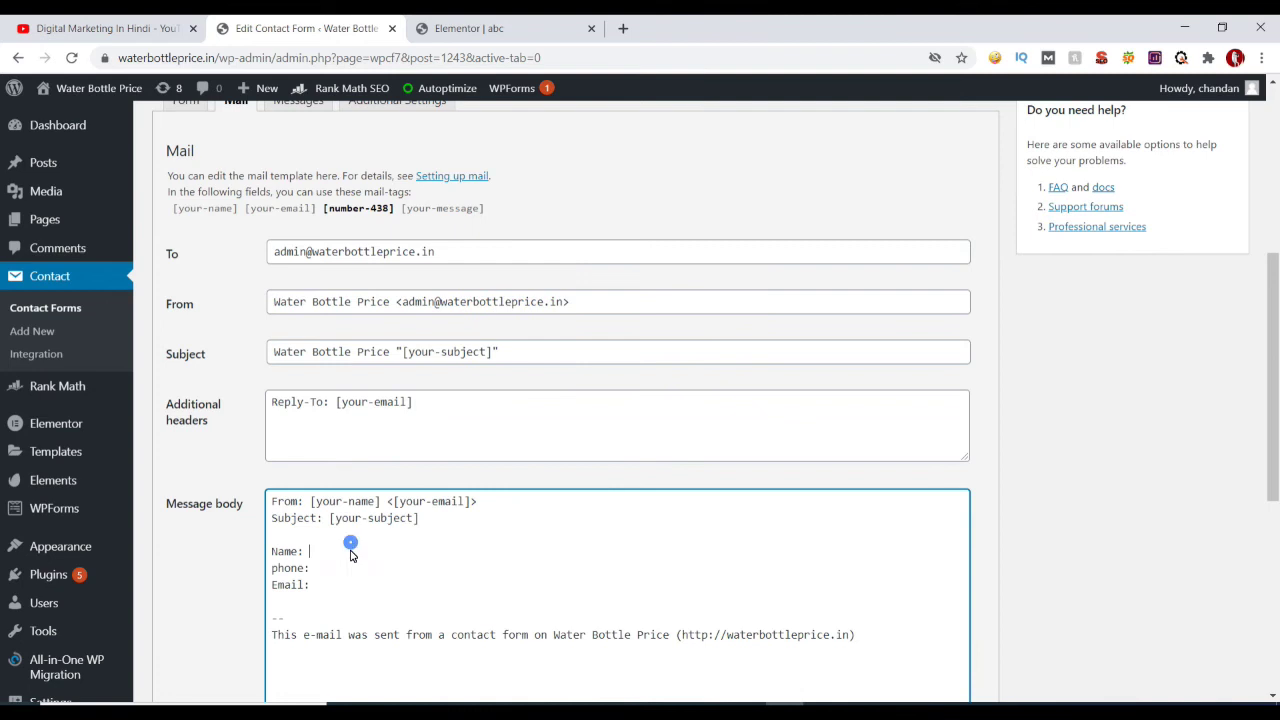
key(ctrl+v)
Step: Copy the [number-438] mail-tag and paste it after the "phone:" label in the message body
click(245, 210)
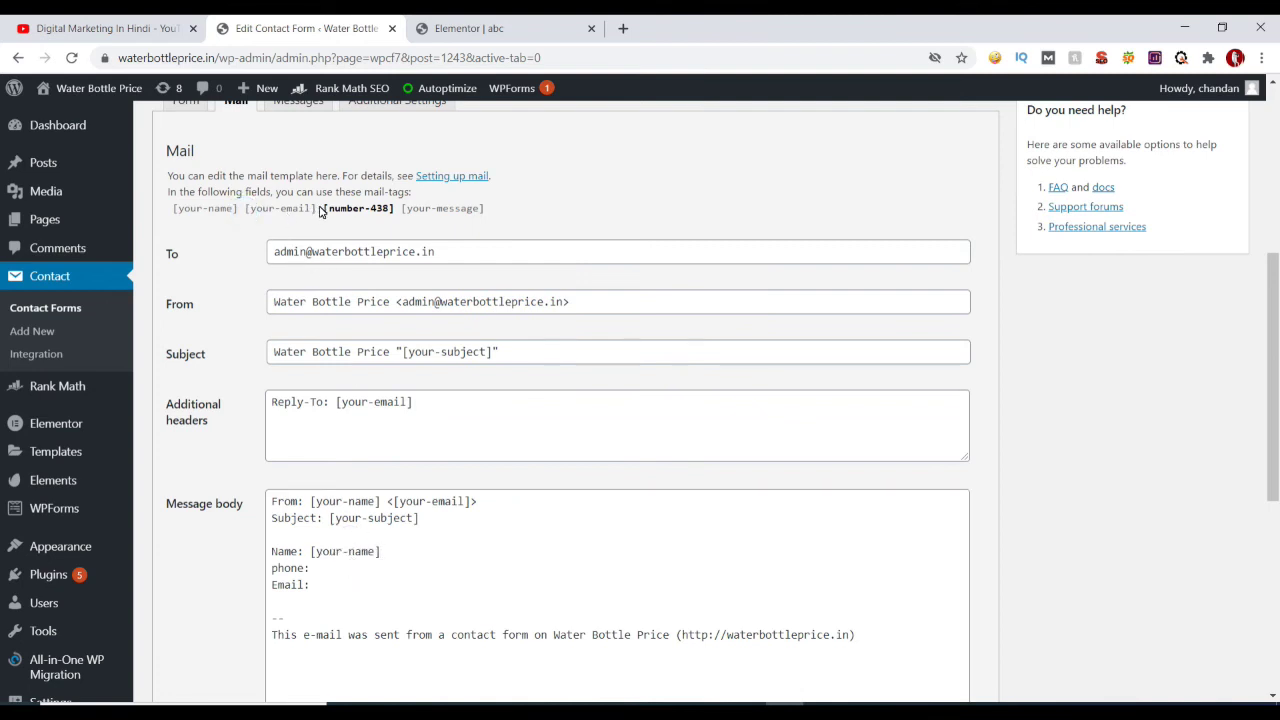
click(352, 208)
key(ctrl+c)
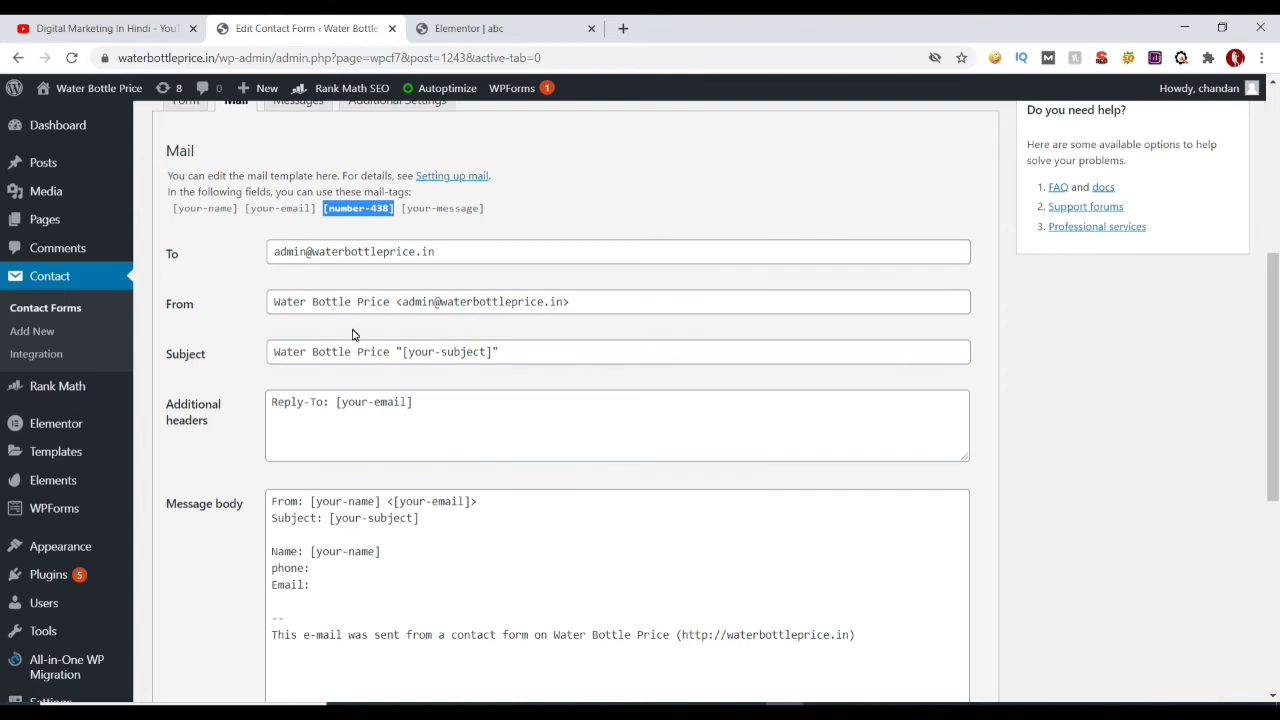
click(351, 568)
key(ctrl+v)
Step: Insert the [your-email] mail-tag after the "Email:" label in the message body
click(245, 208)
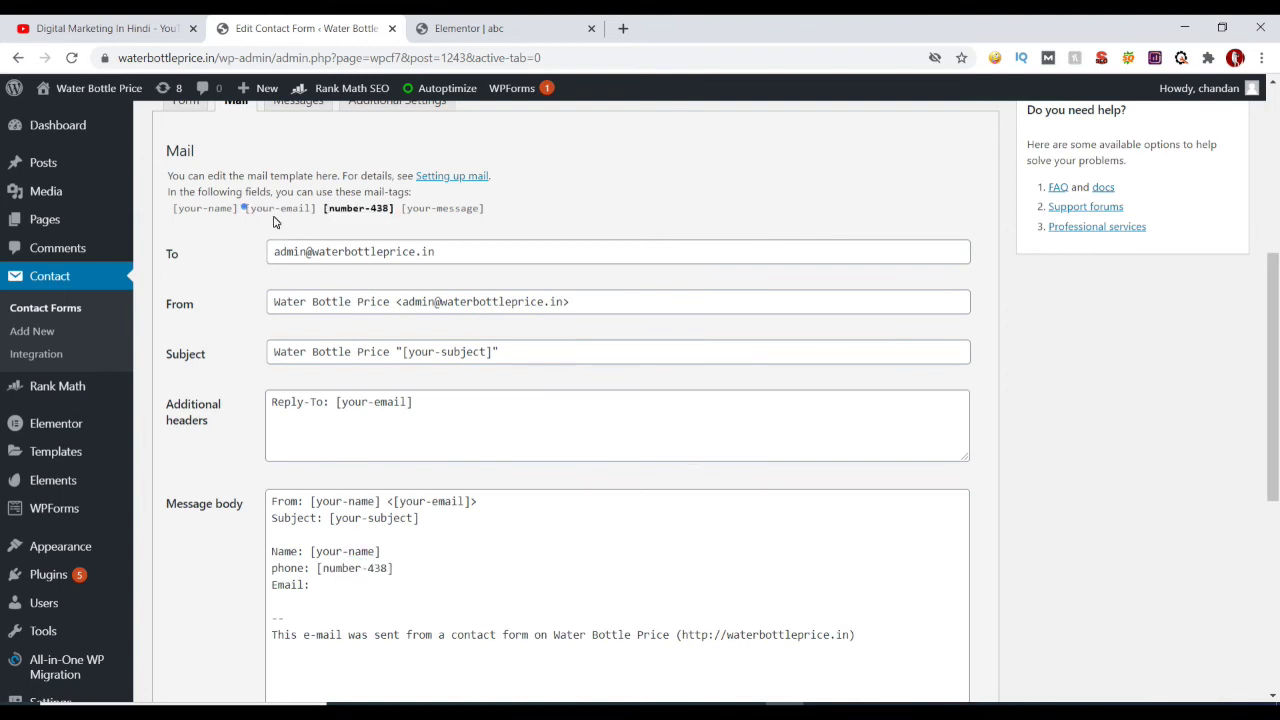
click(330, 587)
text([your-email])
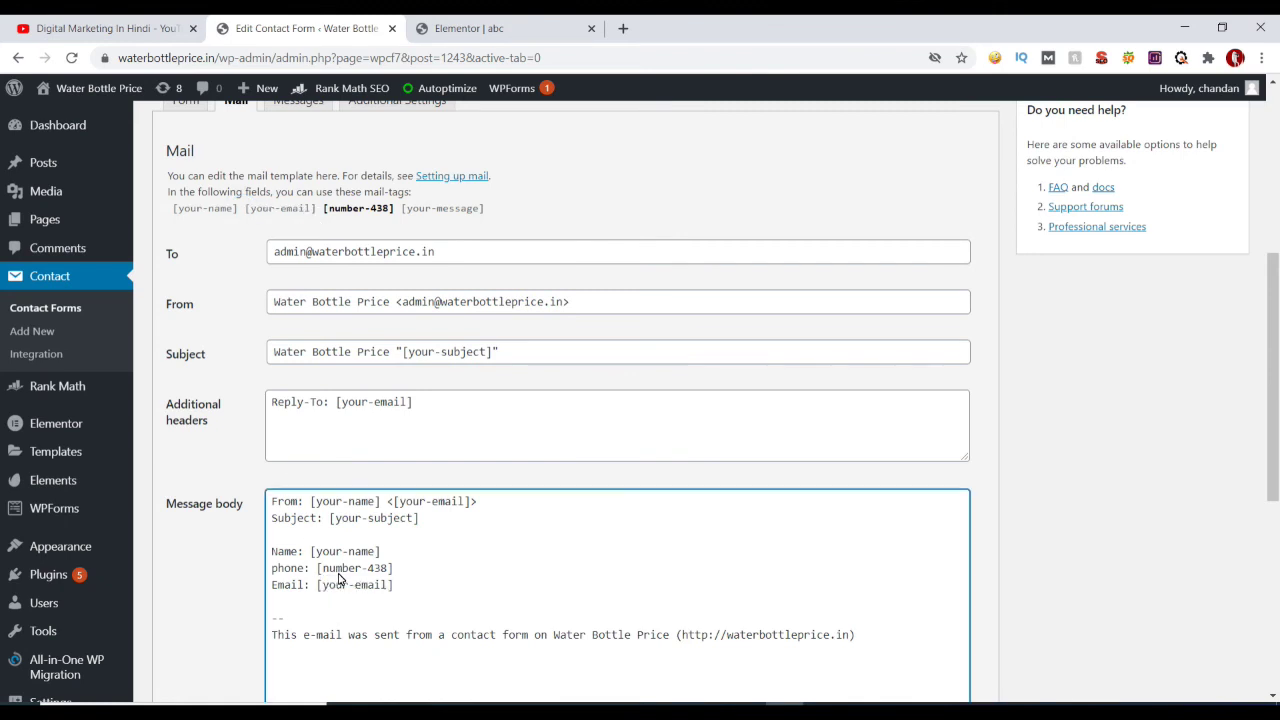
Step: Add a "Subject:" label below the Email line, separated by a blank line, and select the [your-message] mail-tag for it
scroll(352, 584, down, 1)
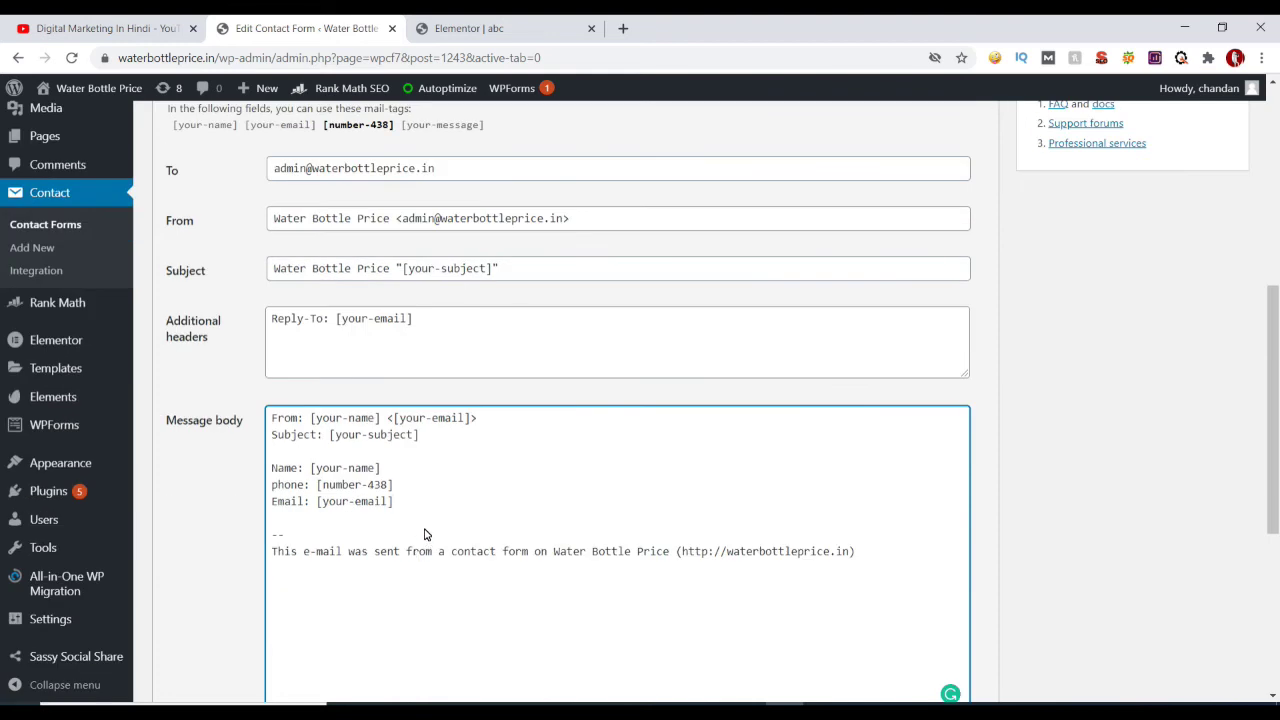
key(Return)
key(Return)
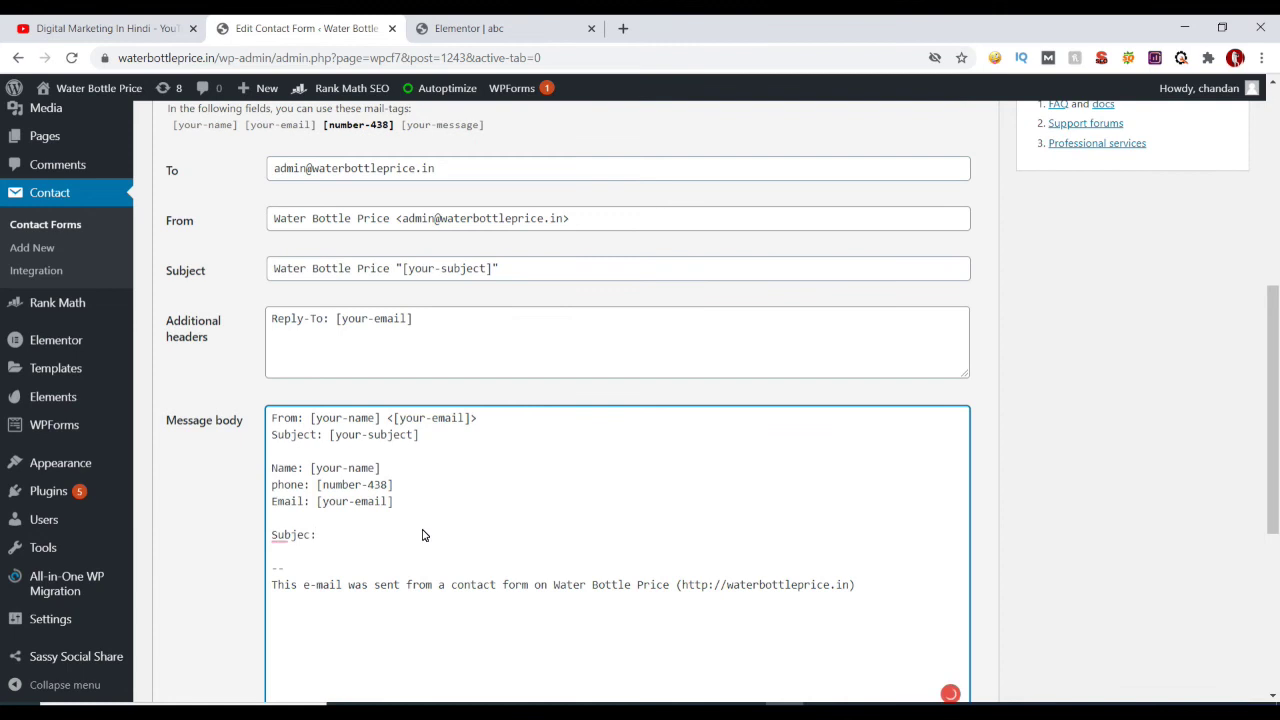
click(298, 564)
drag(400, 125, 486, 136)
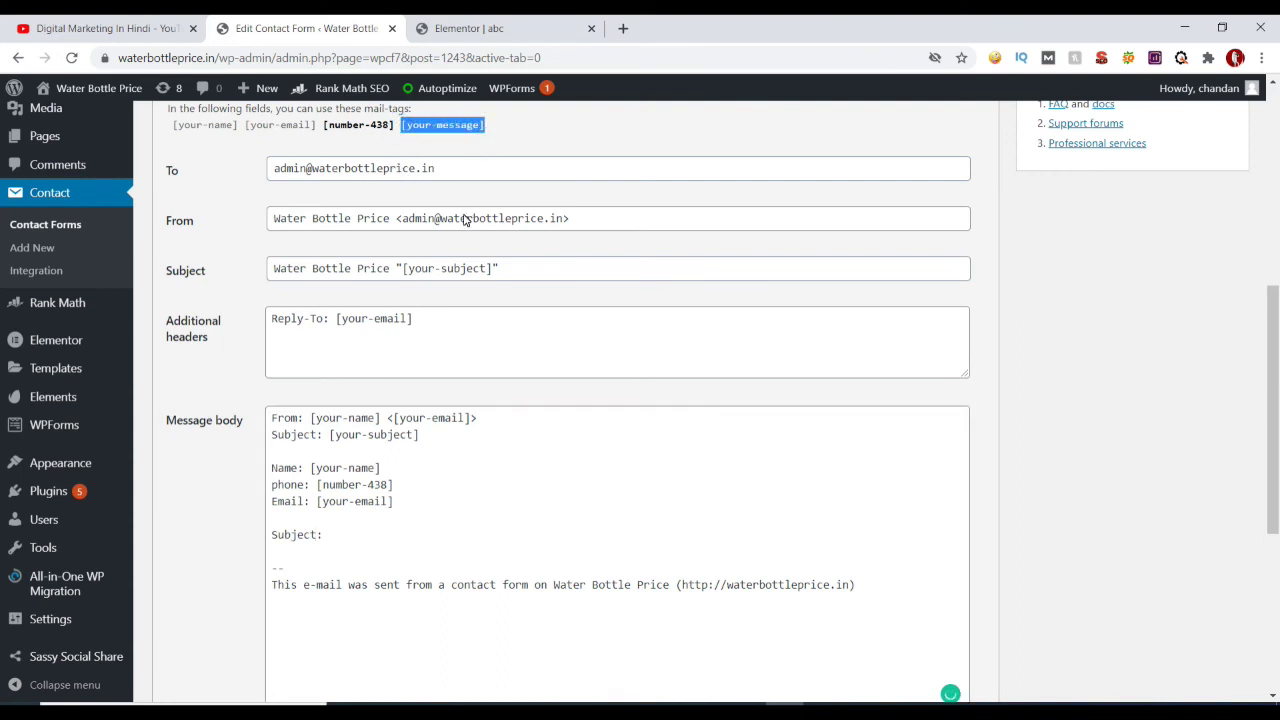